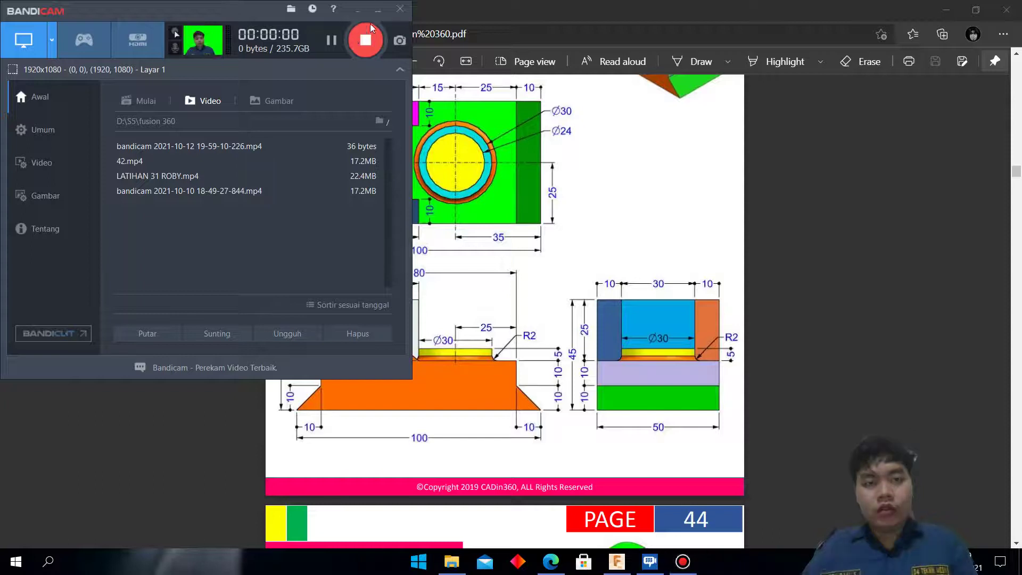
- Review the Exercise 43 drawing dimensions in the PDF, then bring Fusion 360 forward
click(378, 9)
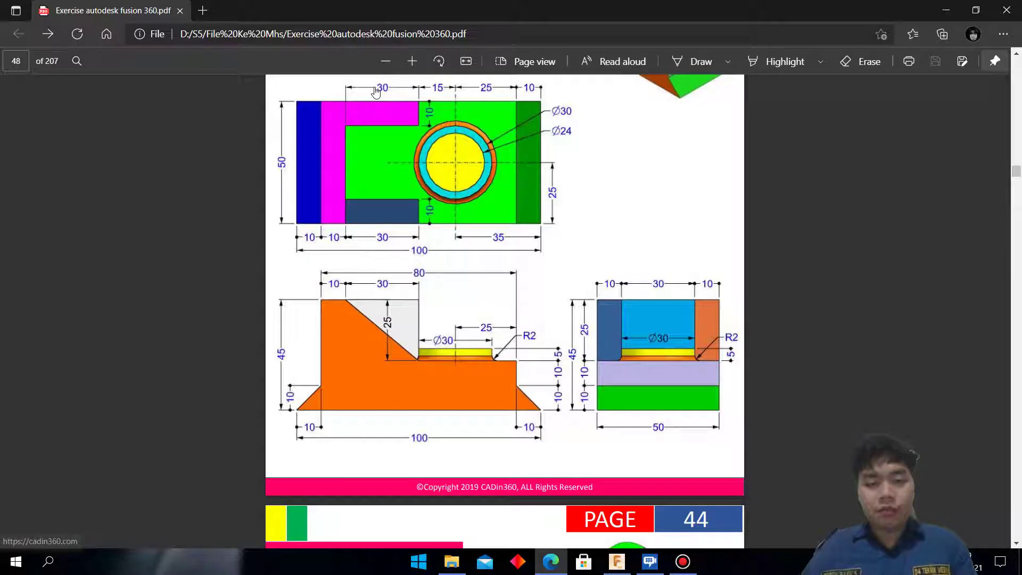
scroll(383, 153, up, 2)
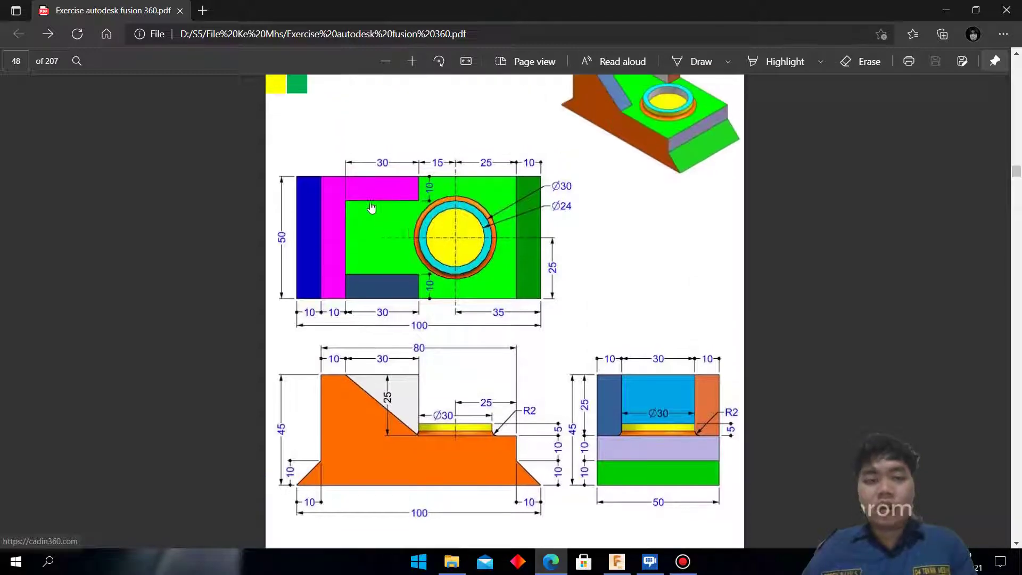
scroll(381, 160, up, 2)
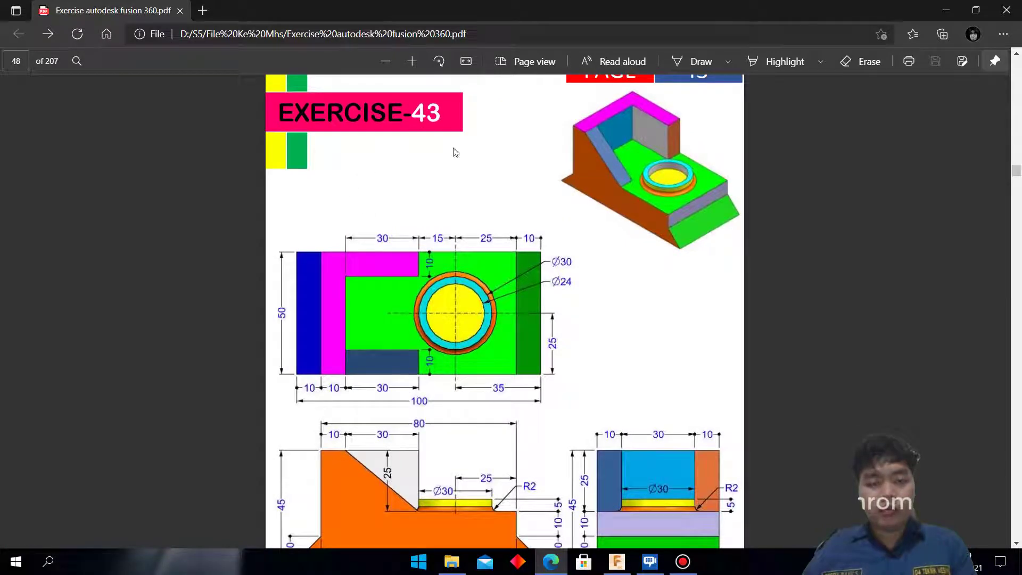
scroll(500, 262, down, 2)
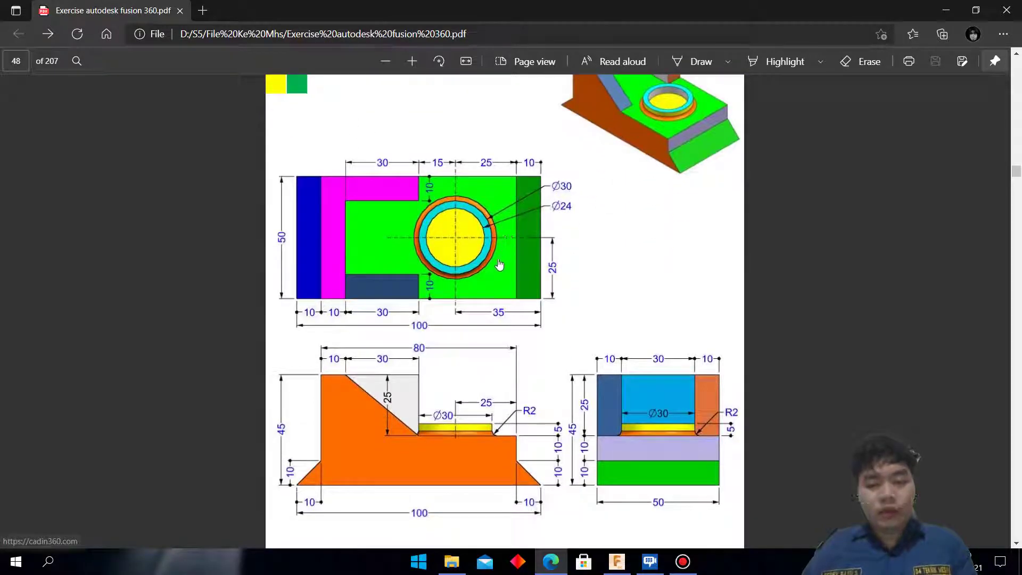
click(616, 561)
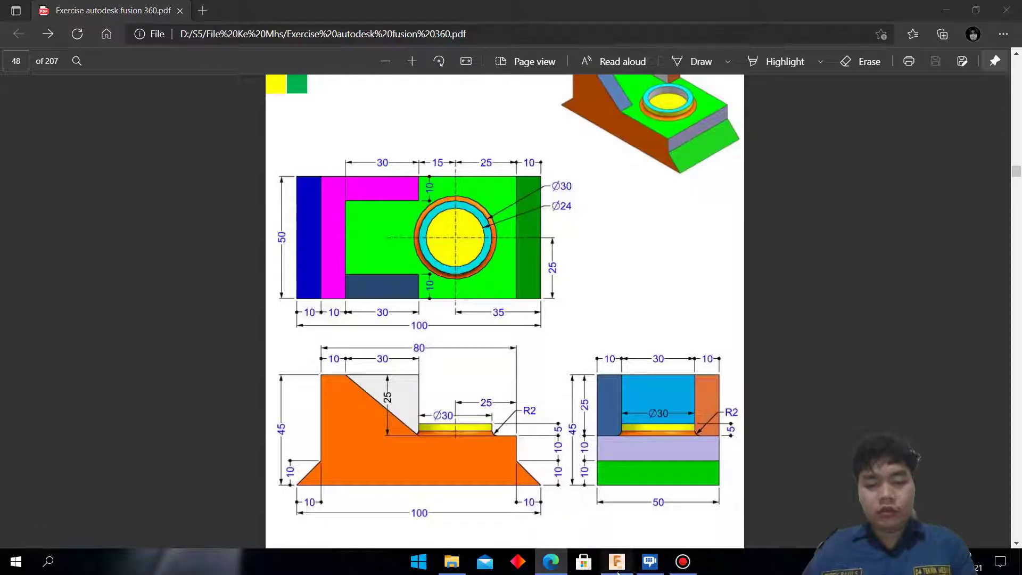
- Start a new sketch on the XY plane, checking the exercise drawing along the way
click(88, 56)
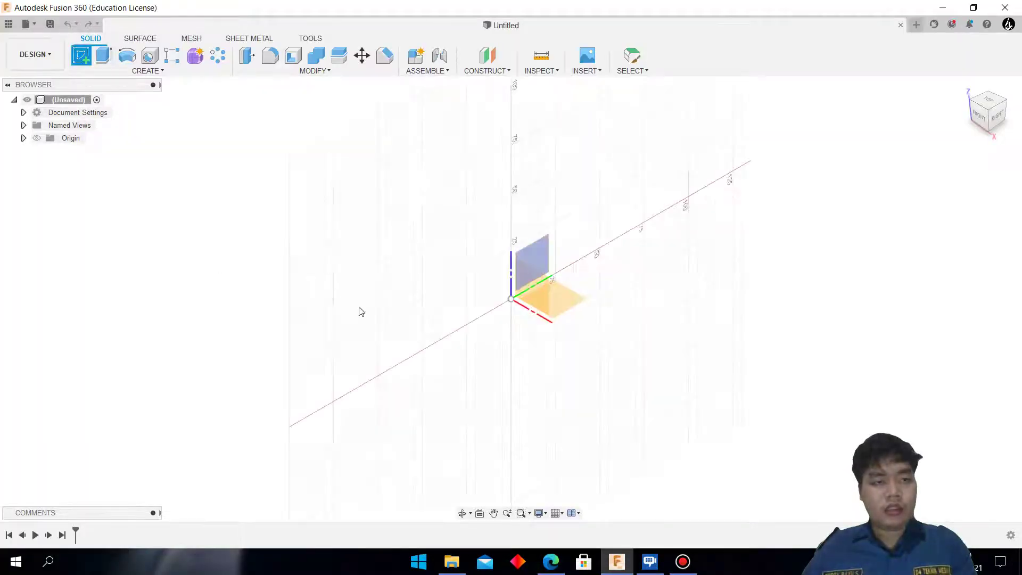
click(571, 296)
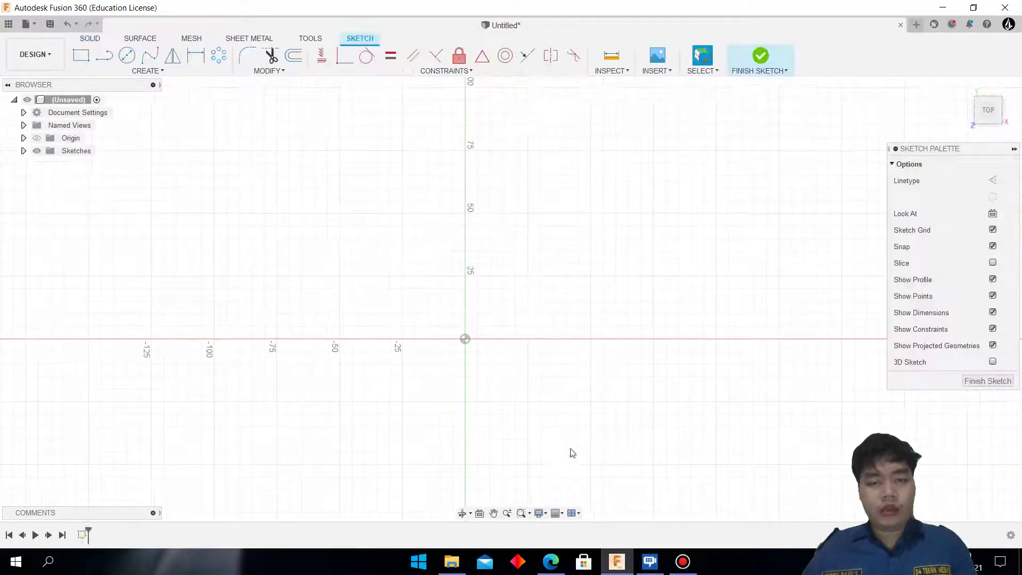
key(alt+Tab)
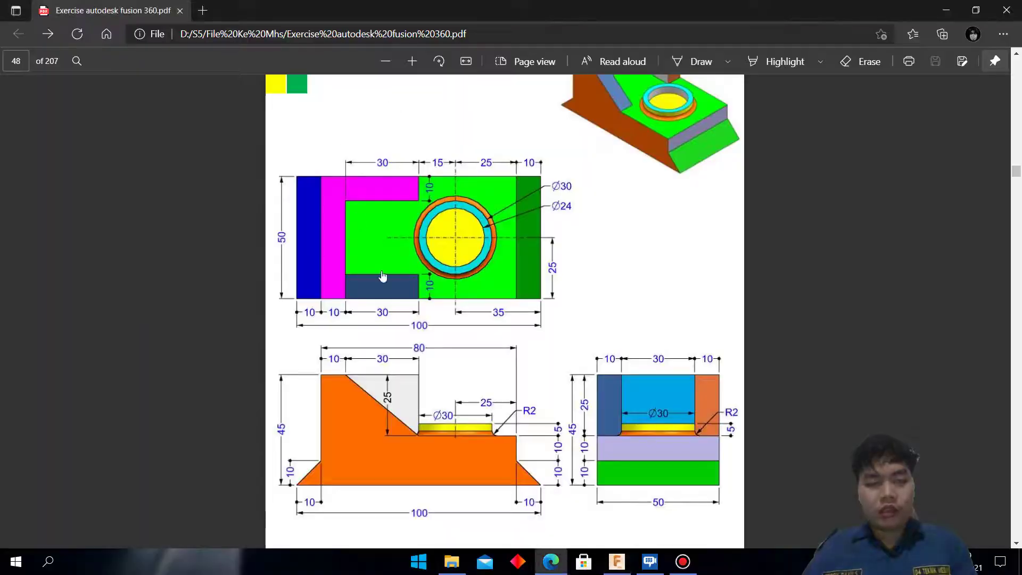
key(alt+Tab)
key(alt+Tab)
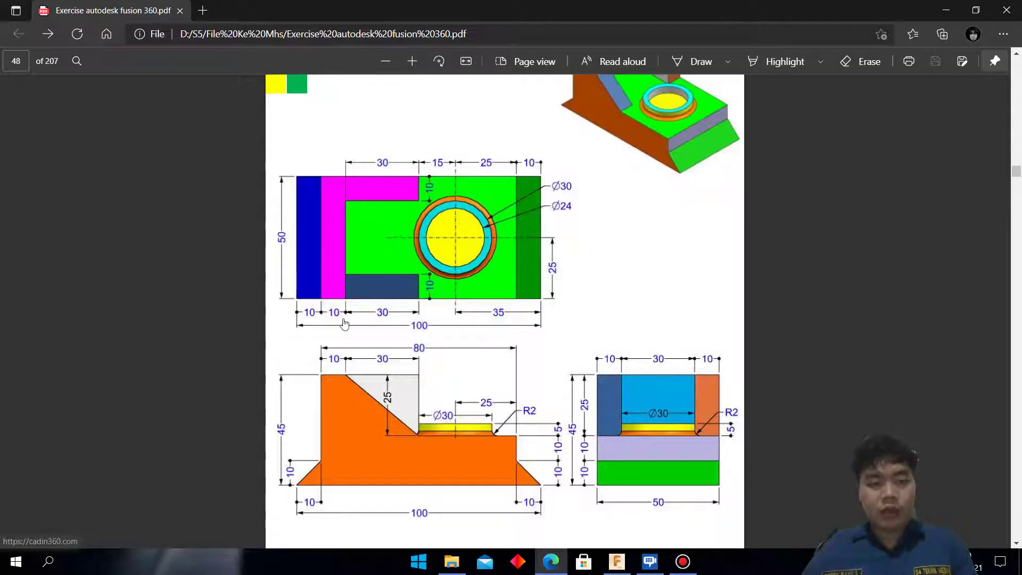
click(616, 561)
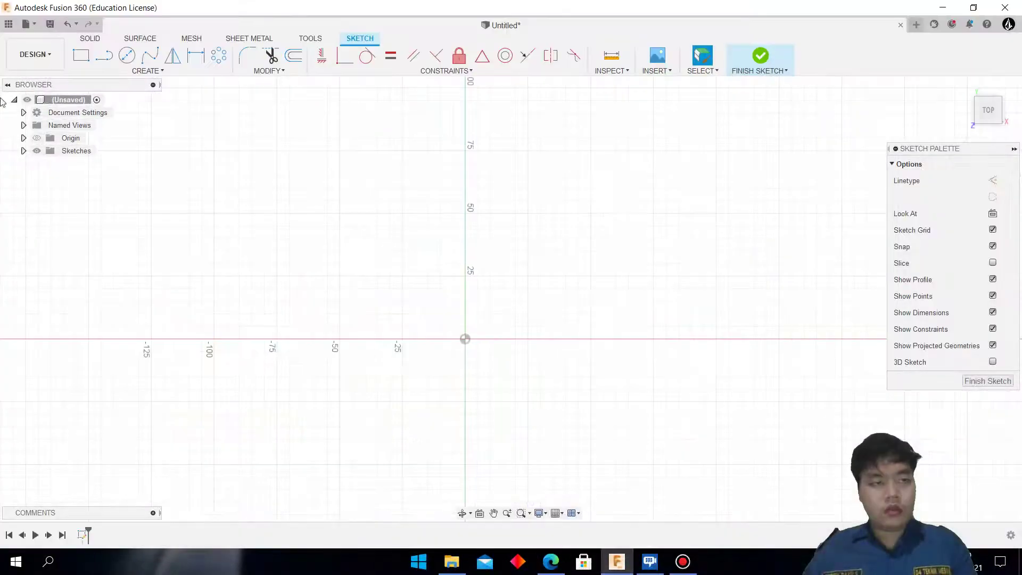
- Draw a 100 × 50 mm rectangle with its corner at the origin
click(81, 55)
click(466, 344)
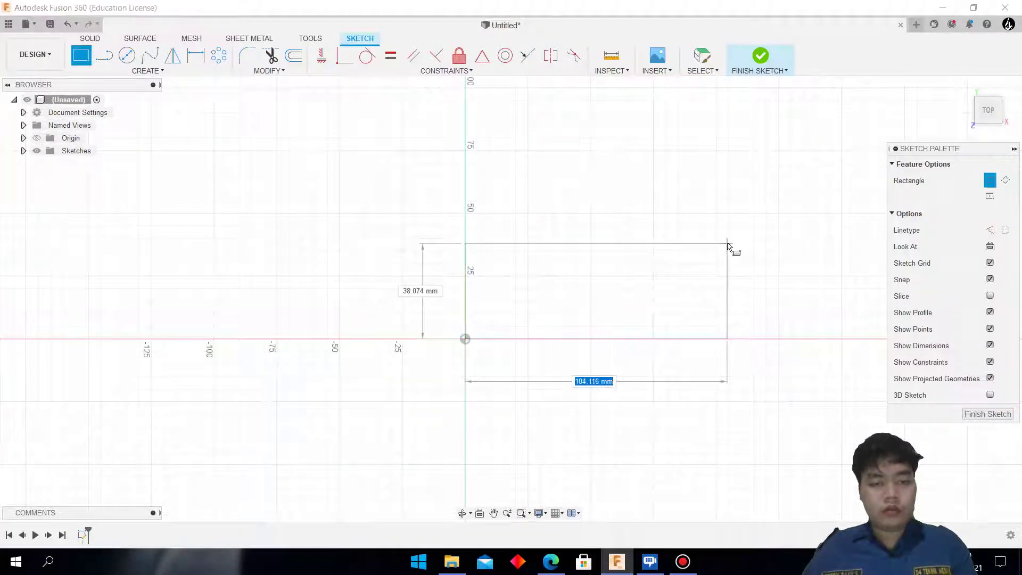
text(100)
key(Tab)
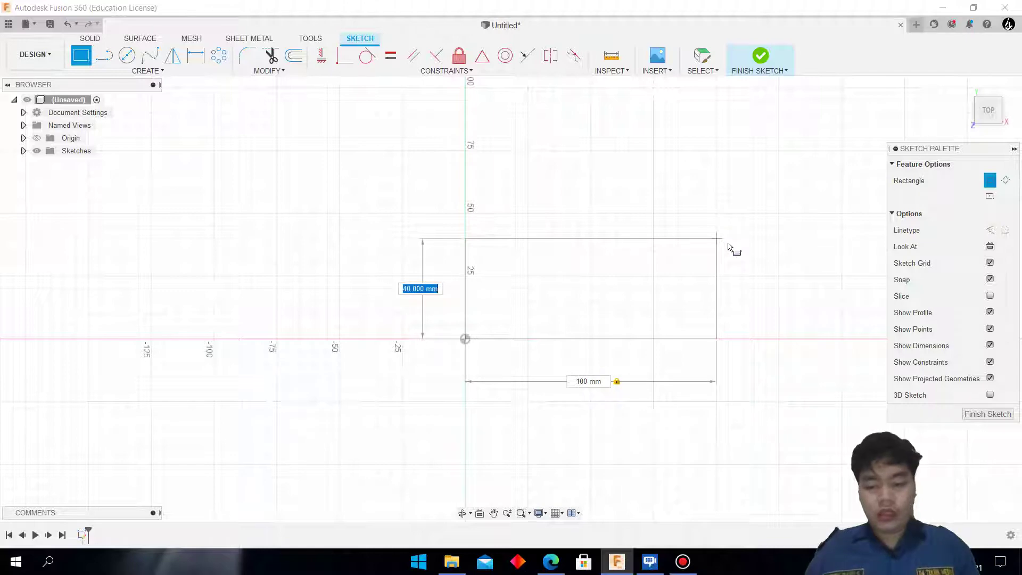
text(50)
key(Return)
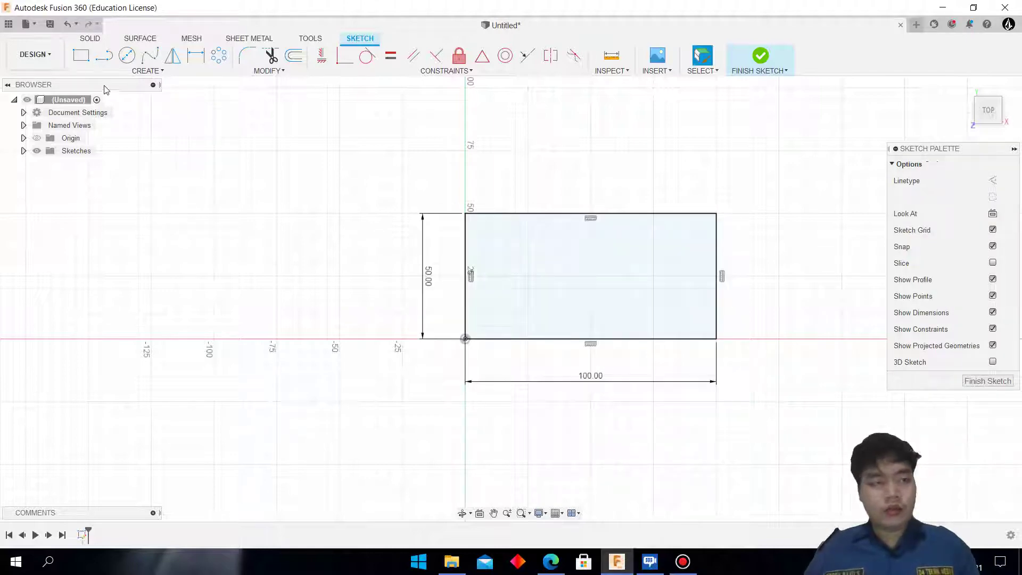
- Draw a full-height 40 mm-wide rectangle from the outline's top edge
click(81, 59)
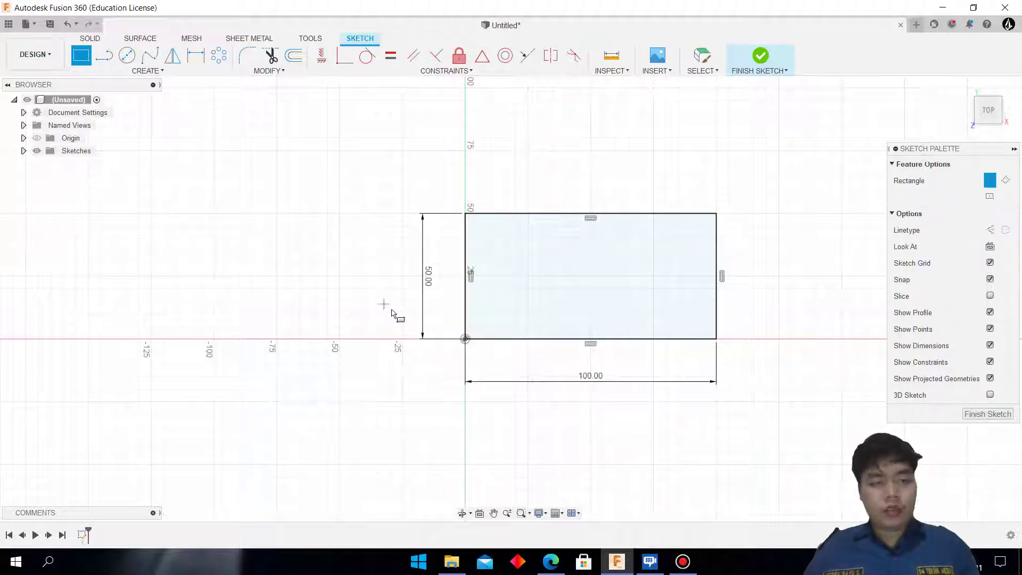
click(496, 215)
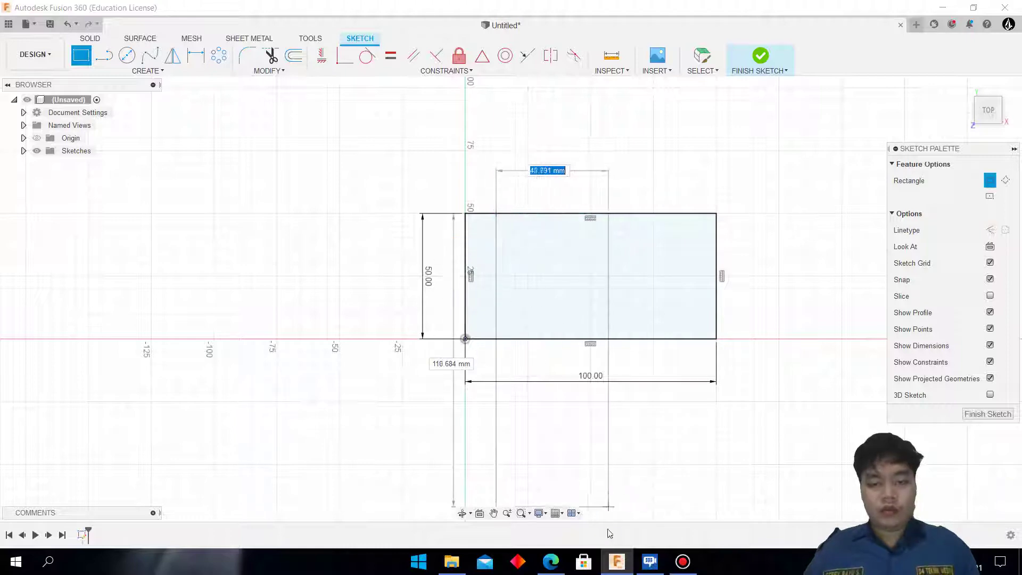
click(550, 563)
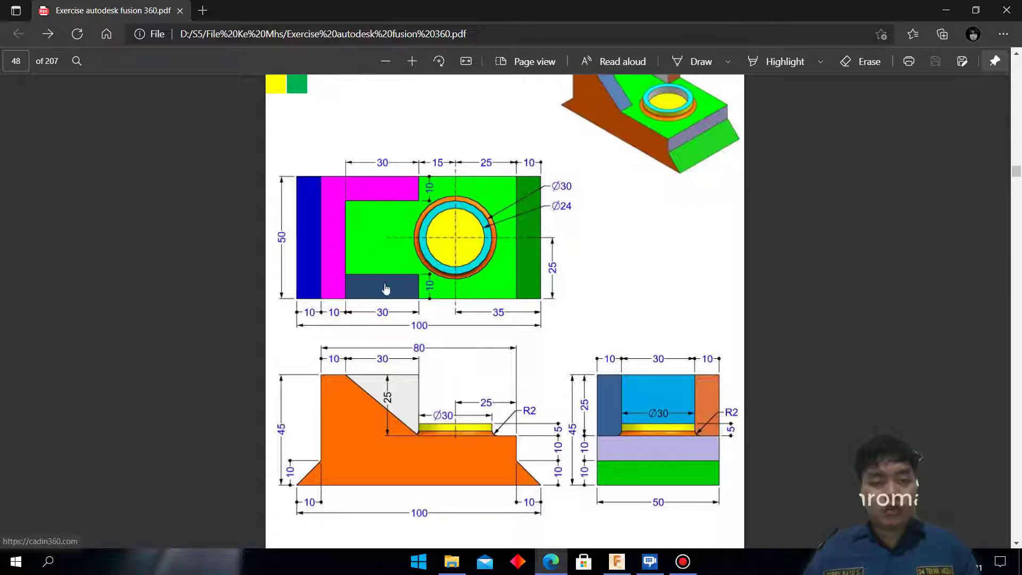
click(616, 561)
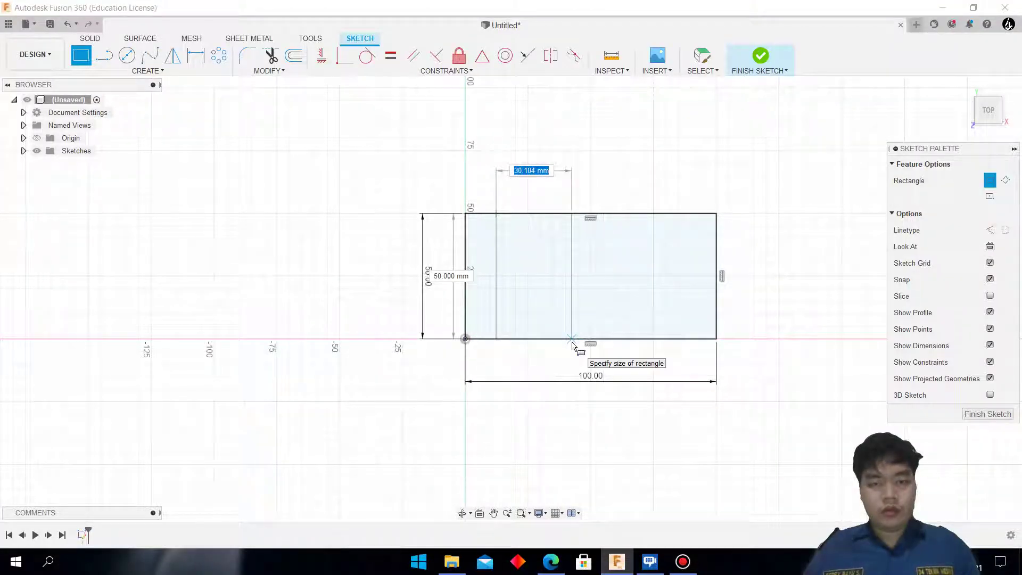
text(4)
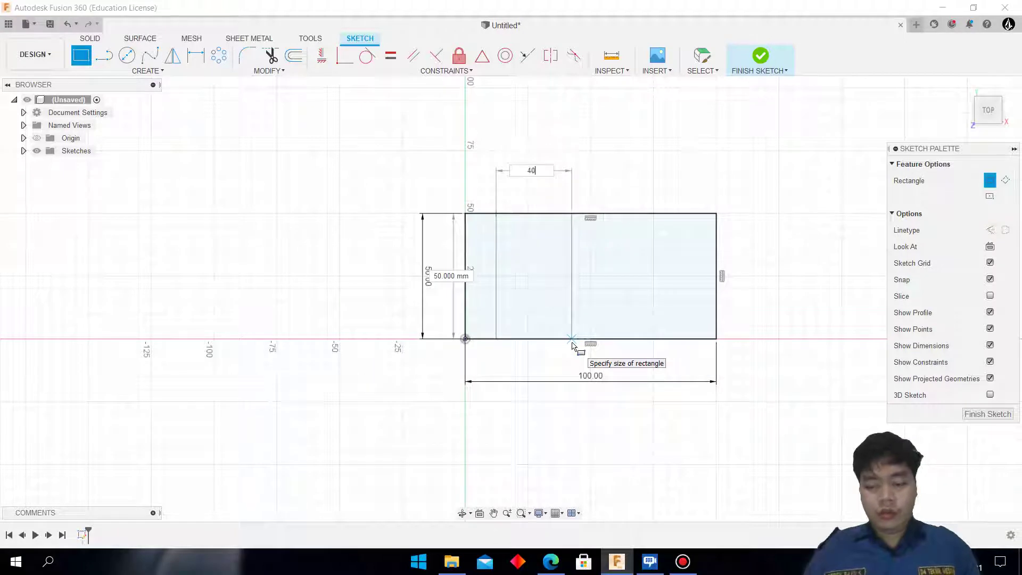
text(0)
key(Return)
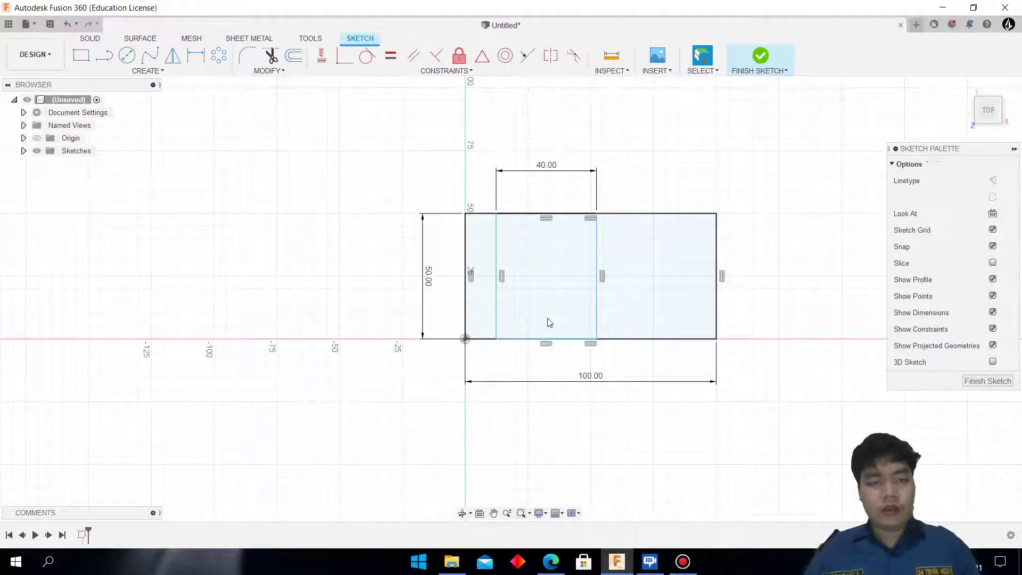
- Dimension the inner rectangle's left edge 10 mm from the outline's left edge
key(d)
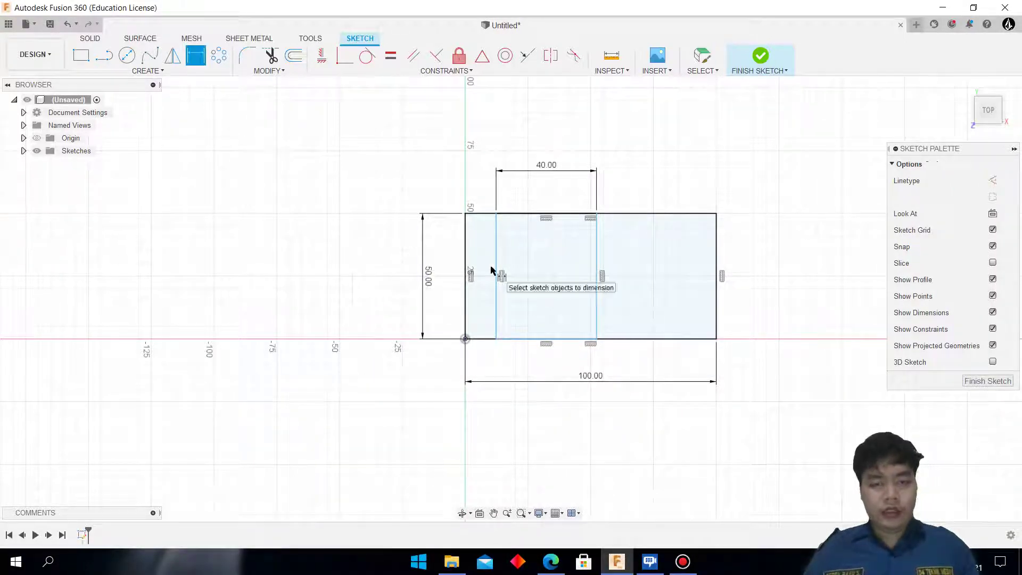
click(497, 273)
click(468, 274)
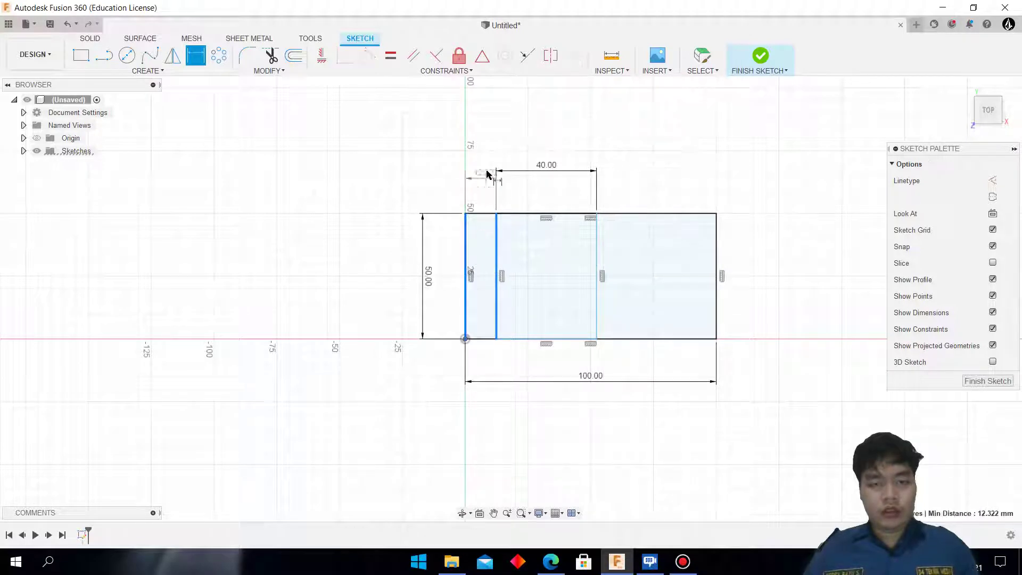
click(484, 143)
text(10)
key(Return)
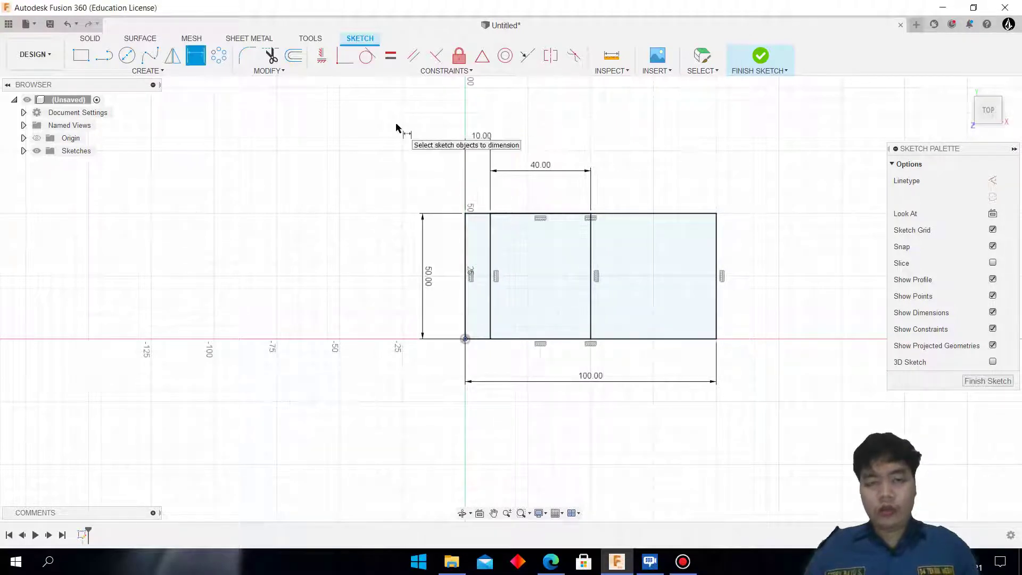
- Draw a 30 × 30 mm square inside the outline
click(81, 55)
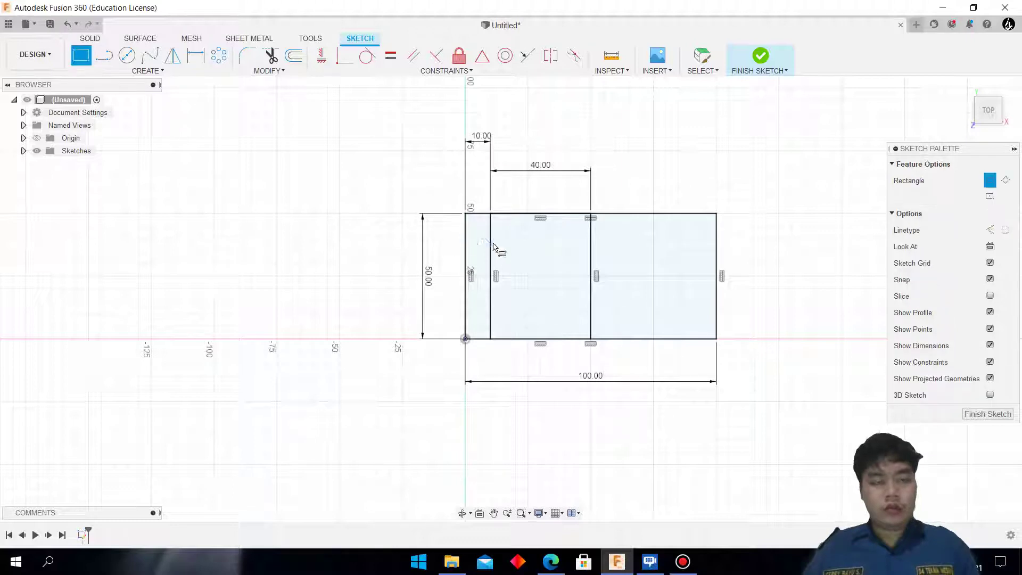
click(591, 245)
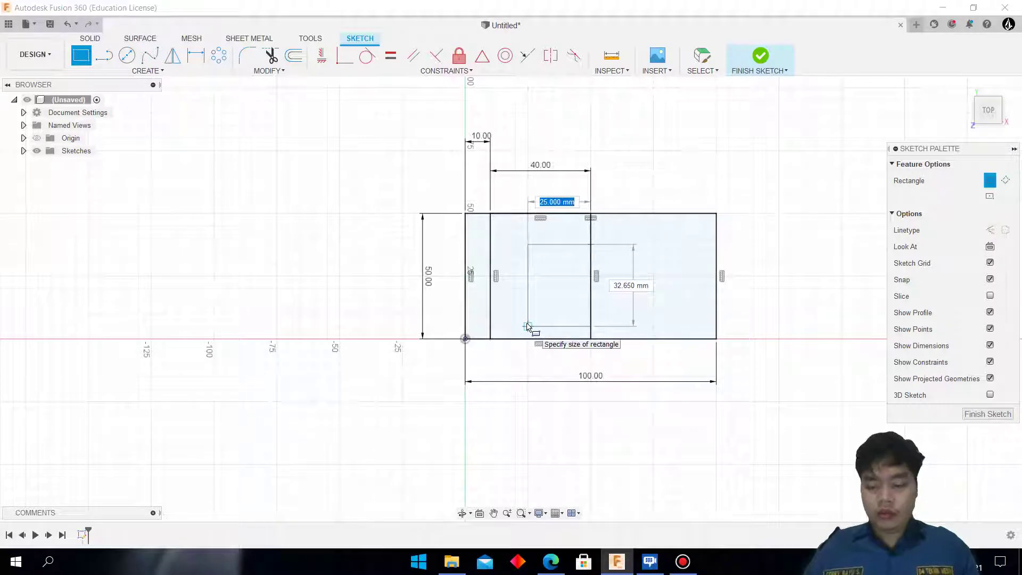
click(551, 562)
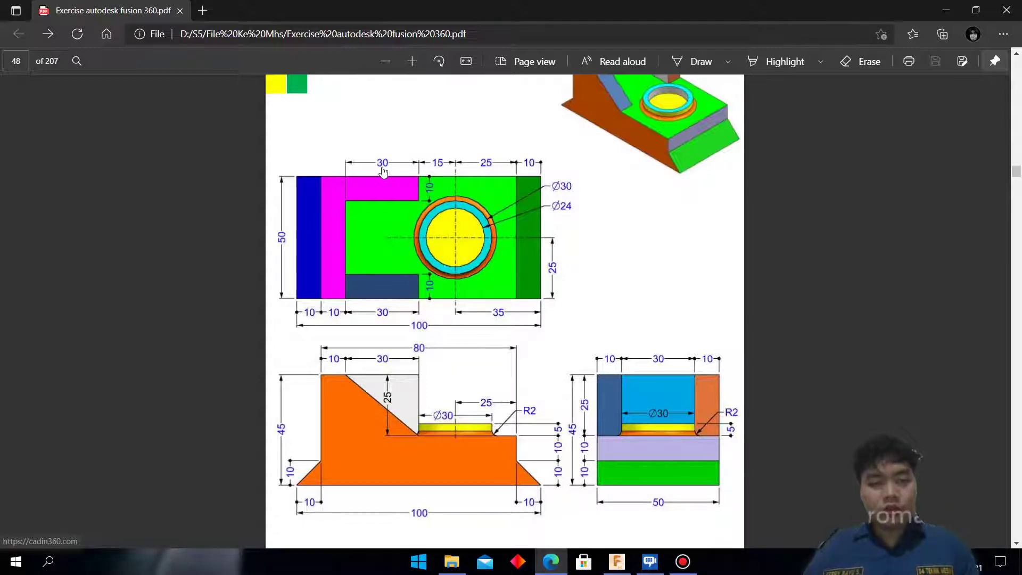
click(617, 562)
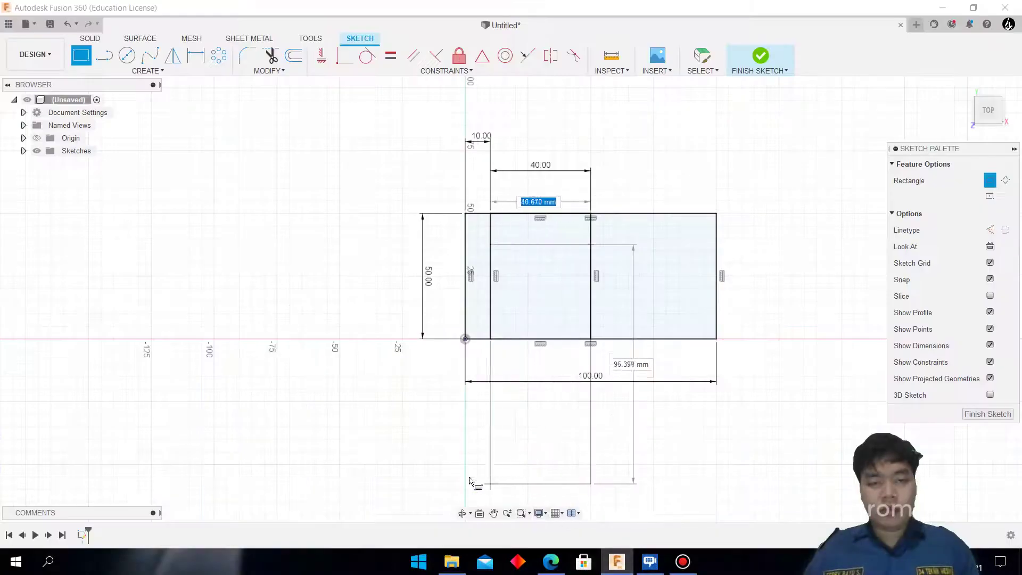
text(30)
key(Tab)
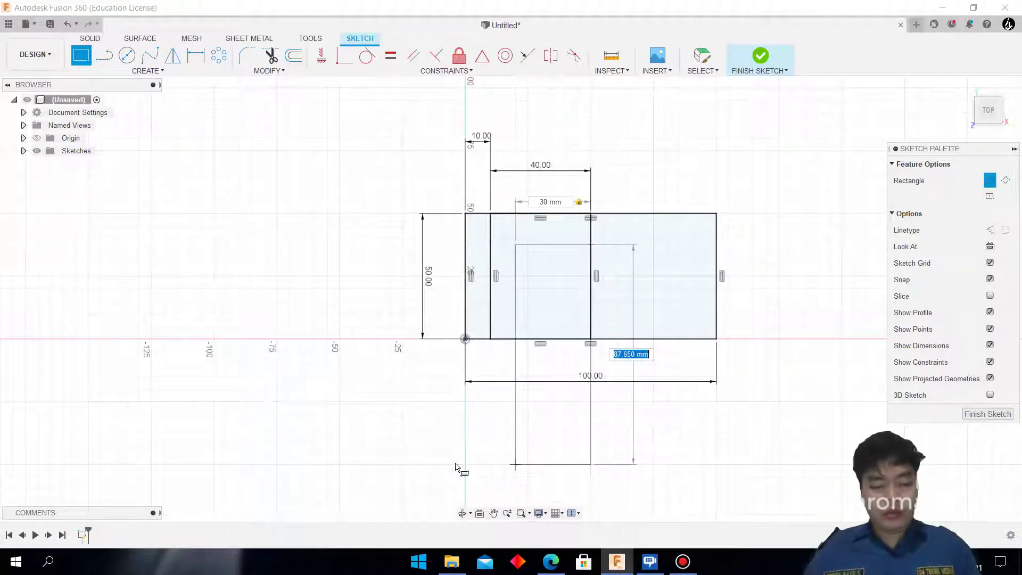
text(30)
key(Return)
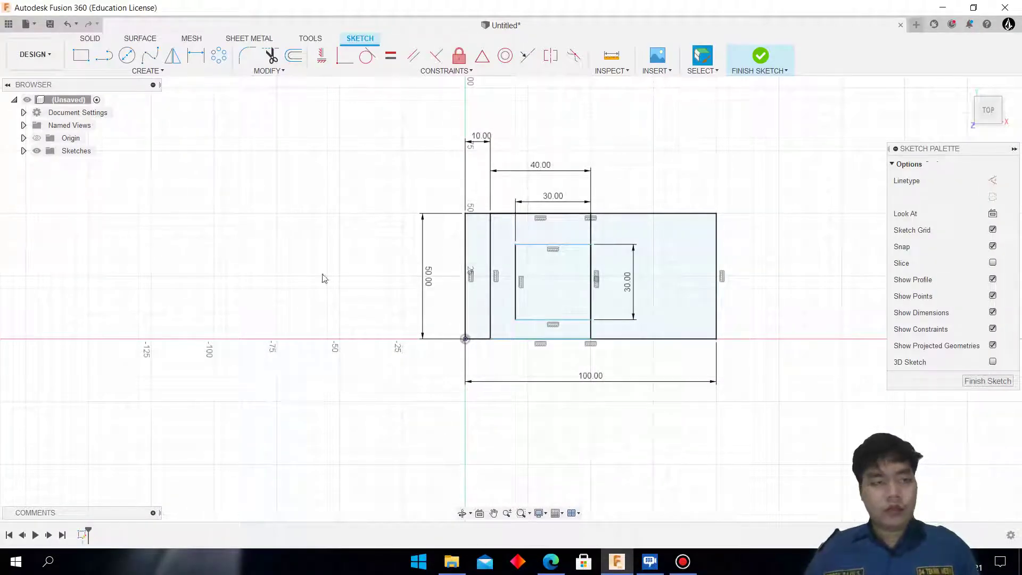
- Place the square 10 mm below the top edge and trim the line crossing it
click(195, 54)
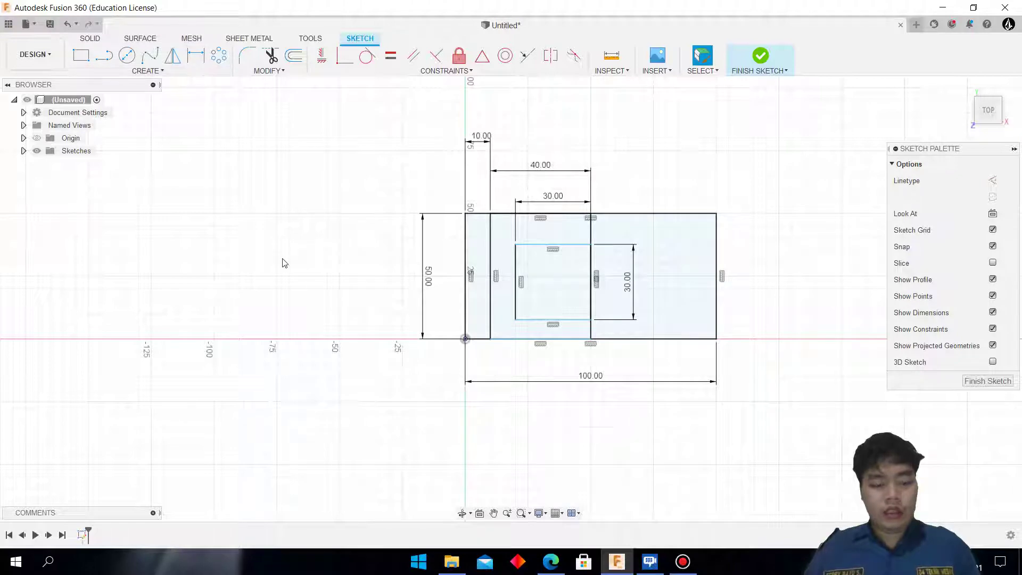
click(556, 246)
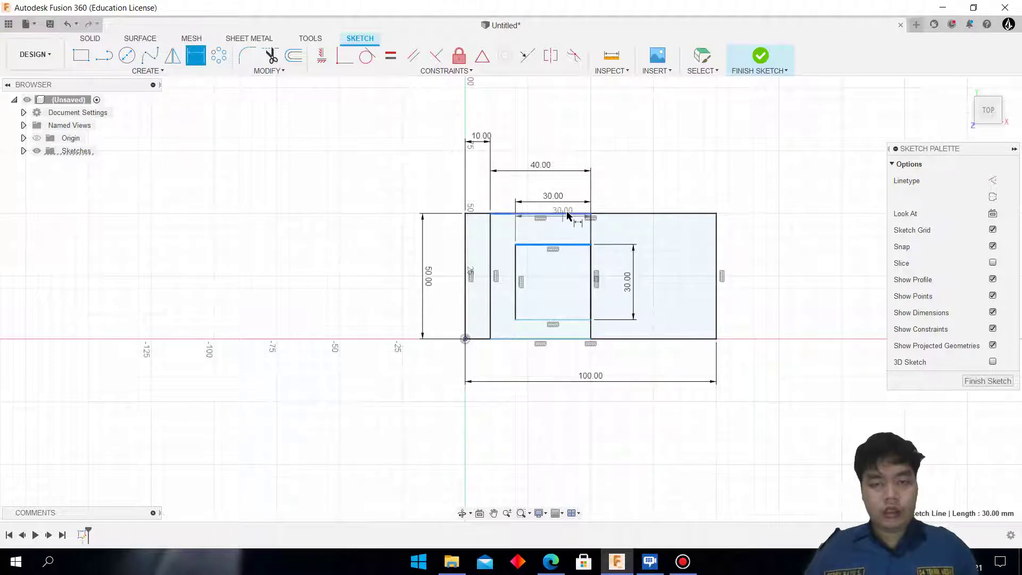
click(569, 214)
text(10)
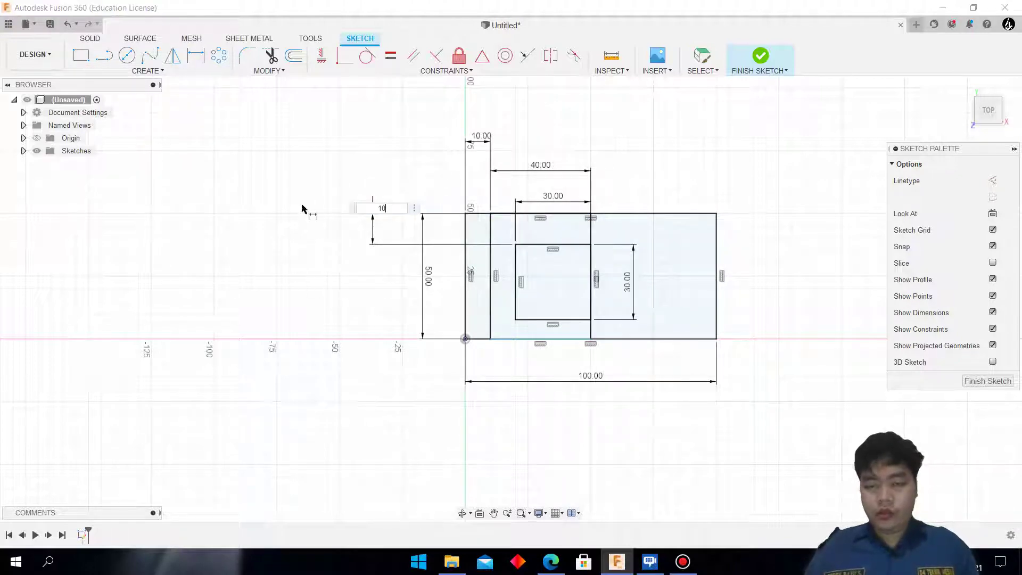
key(Return)
click(271, 55)
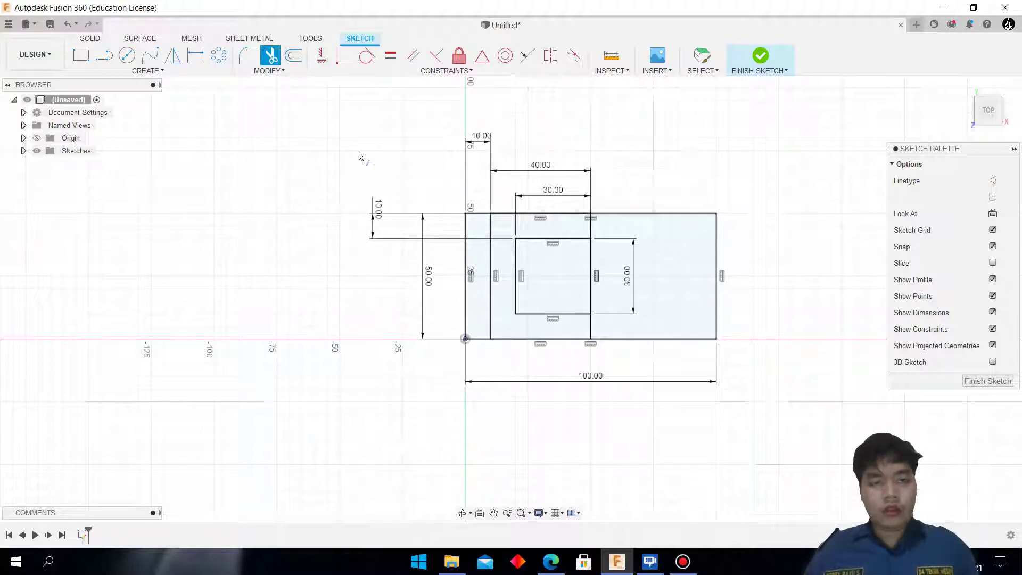
click(592, 278)
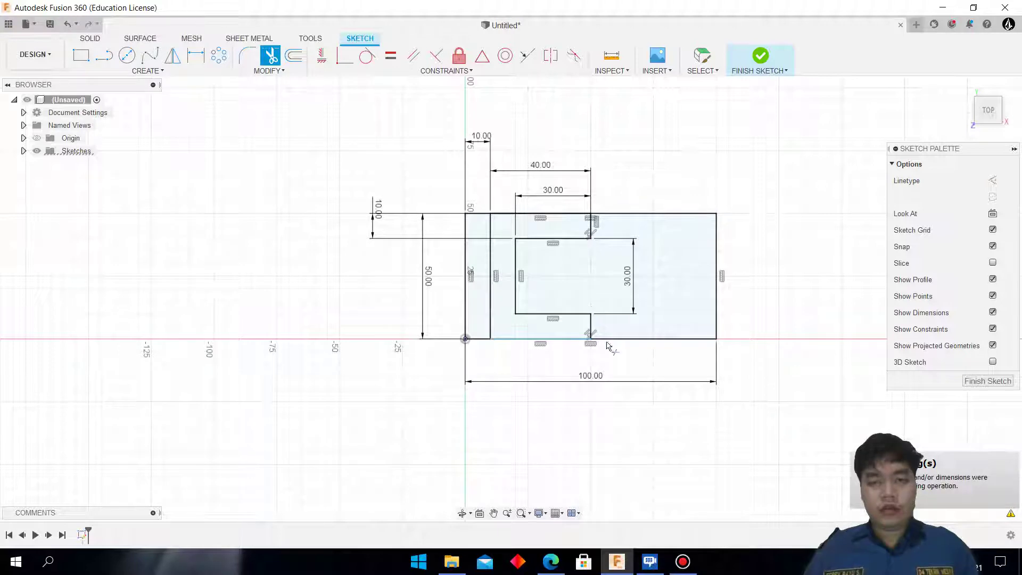
- Add a 10 mm-wide full-height rectangle anchored at the outline's top-right corner
key(alt+Tab)
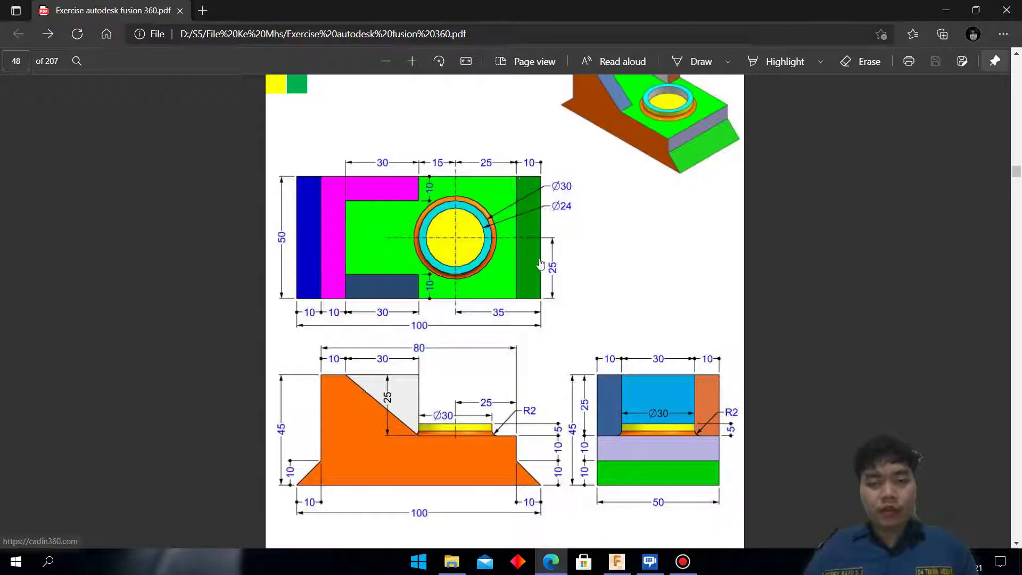
key(alt+Tab)
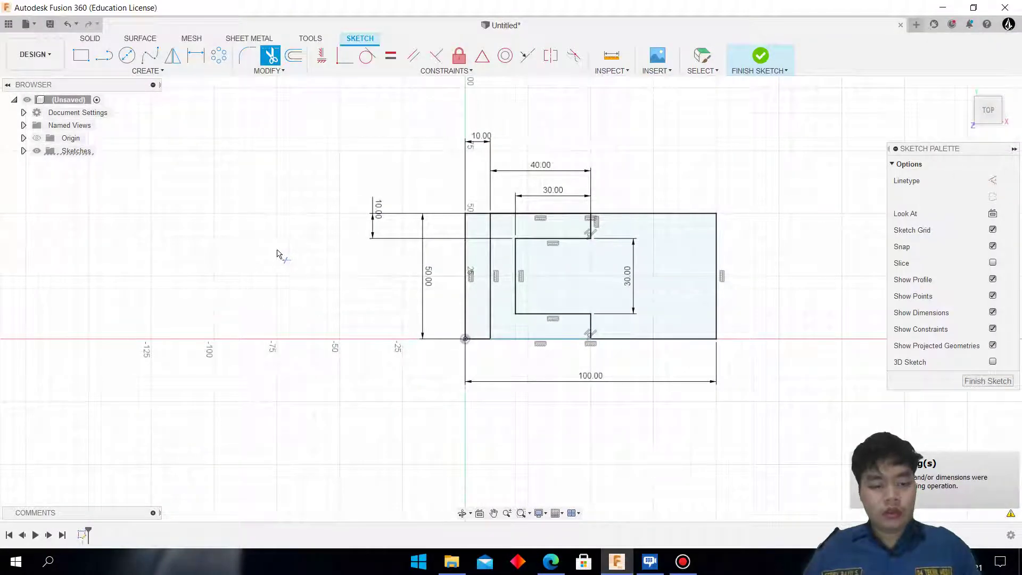
key(r)
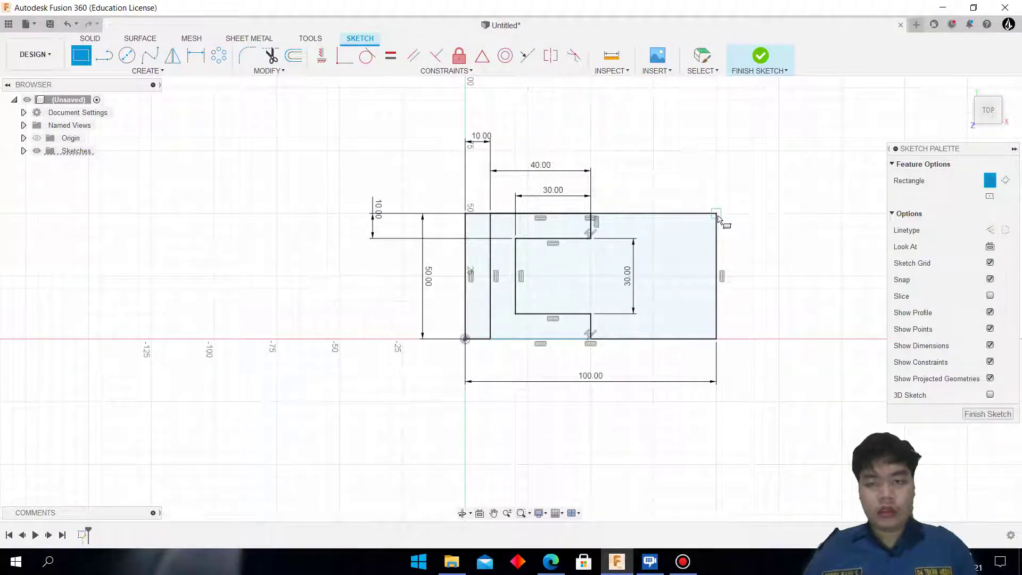
click(717, 216)
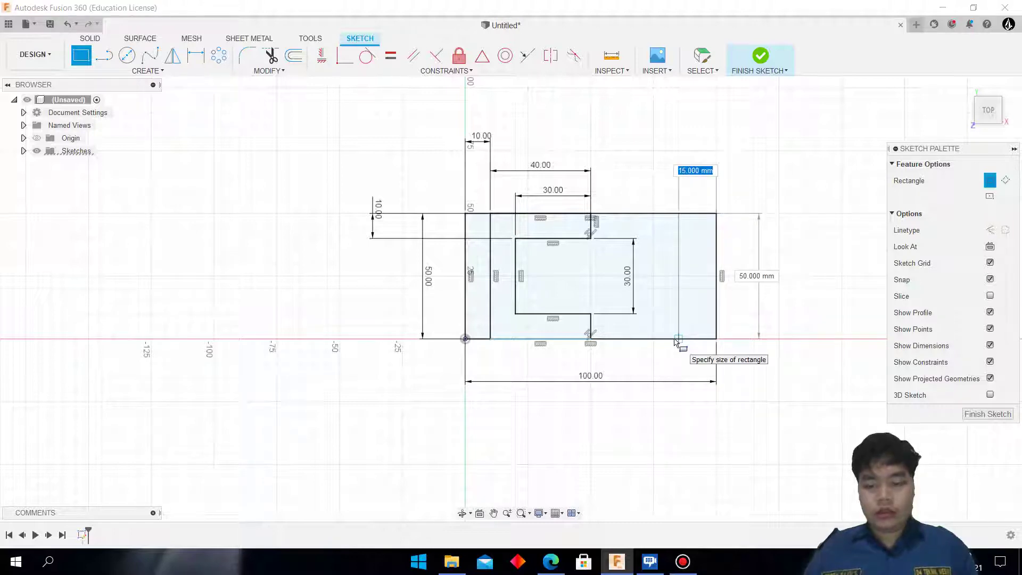
text(10)
key(Return)
click(674, 340)
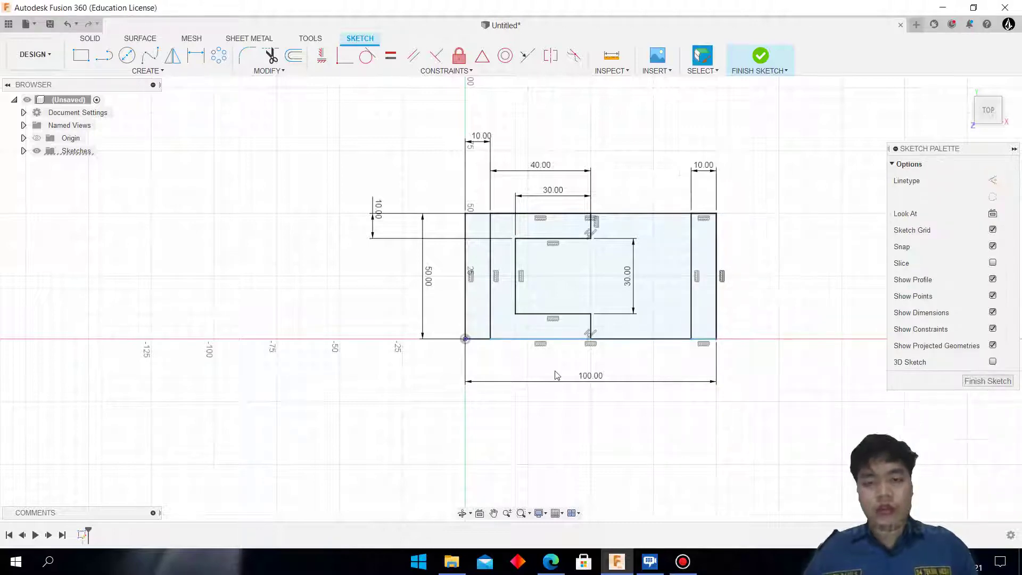
click(127, 55)
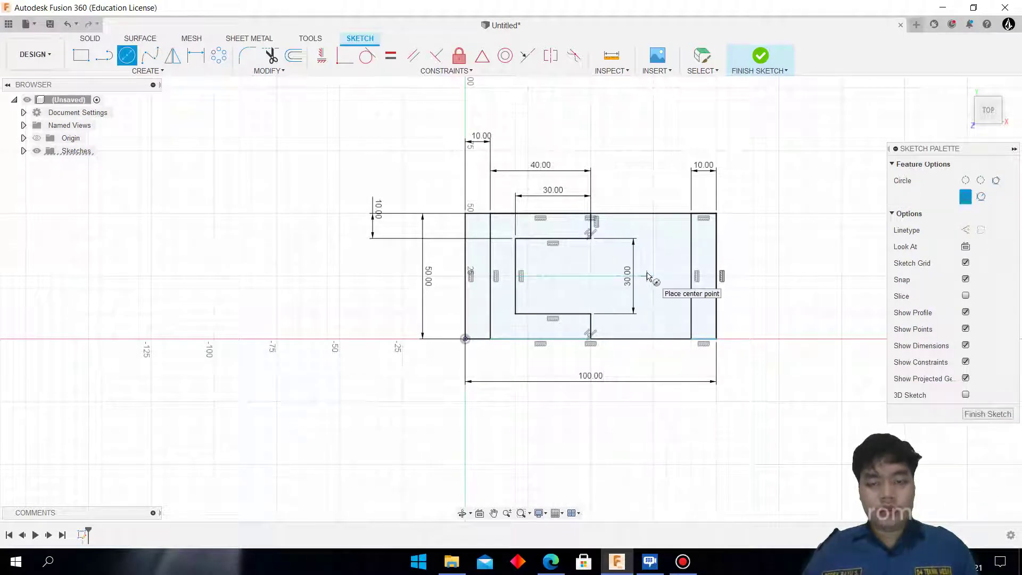
- Draw concentric Ø24 mm and Ø30 mm circles for the boss
click(647, 275)
click(551, 562)
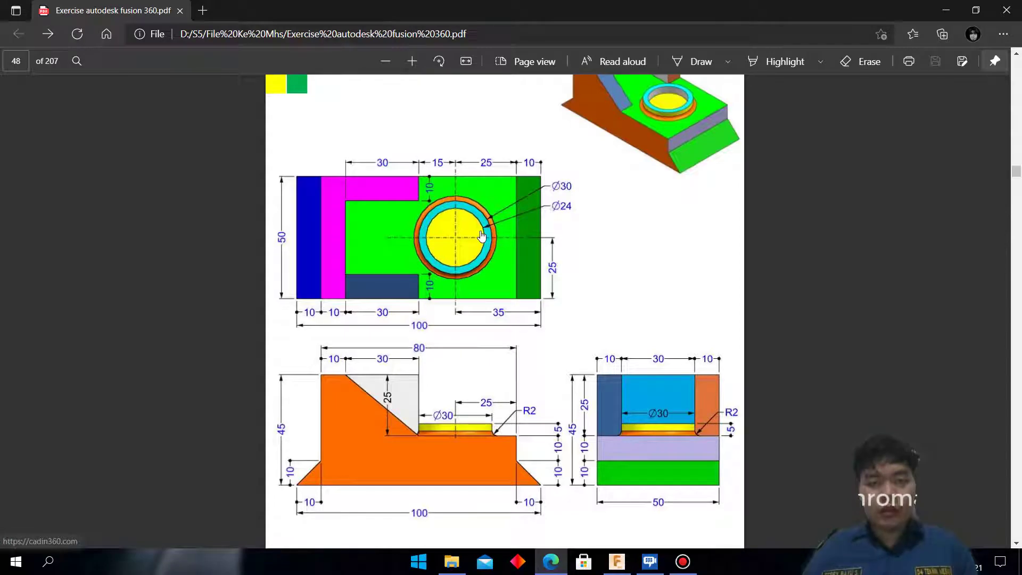
click(616, 562)
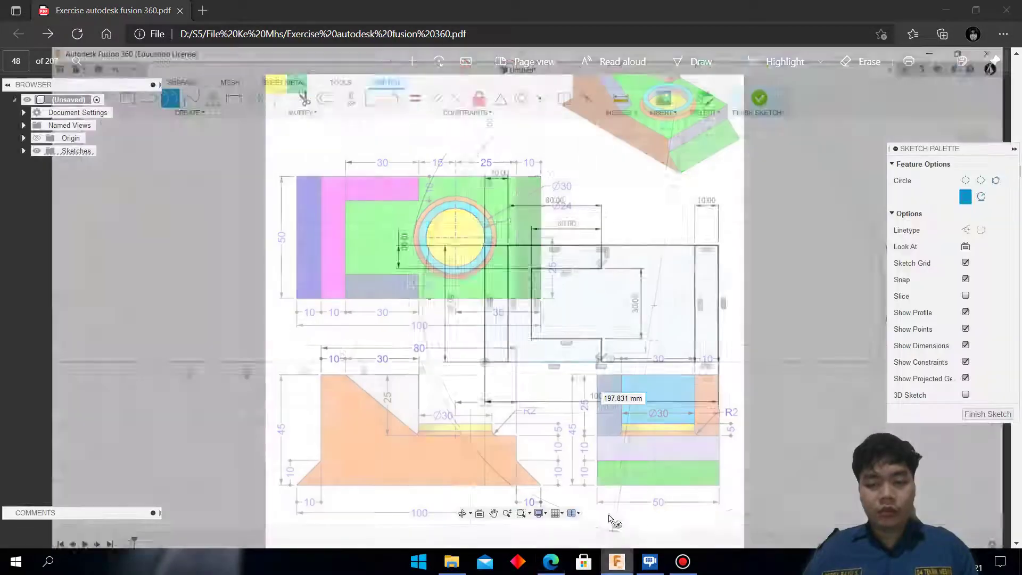
text(24)
key(Return)
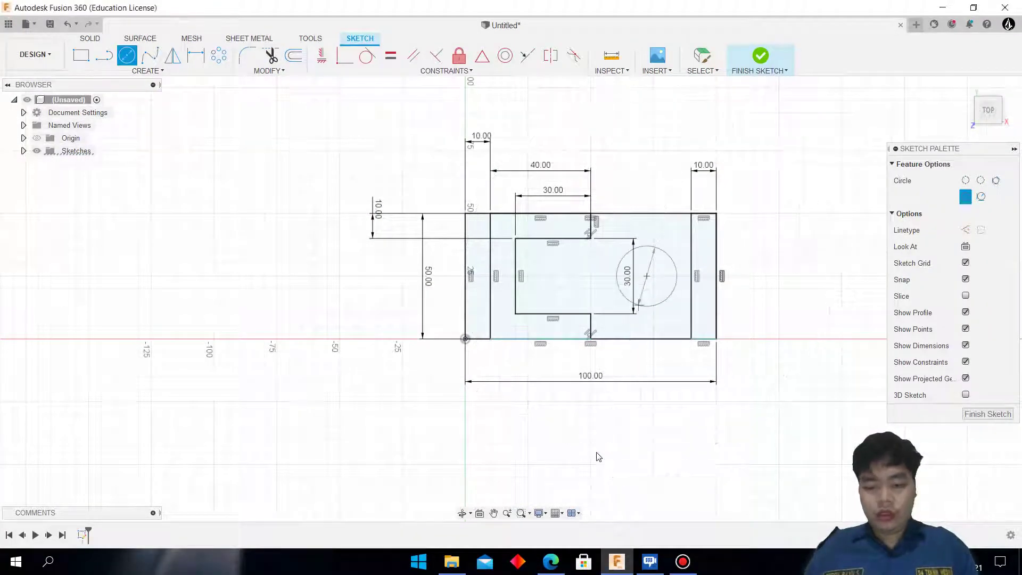
key(c)
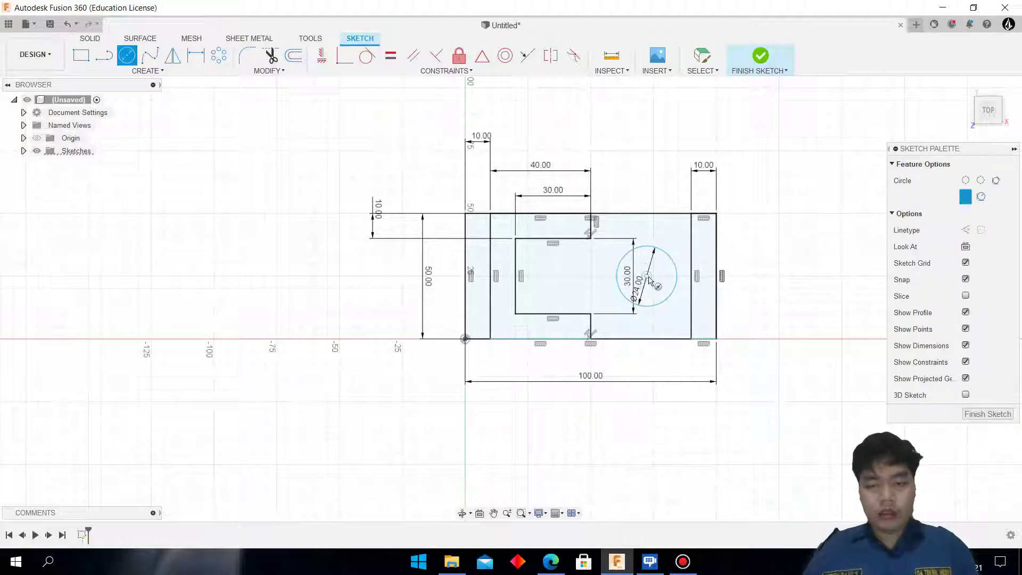
click(647, 276)
text(30)
key(Return)
- Dimension the circle centre 35 mm from the outline's right edge
key(d)
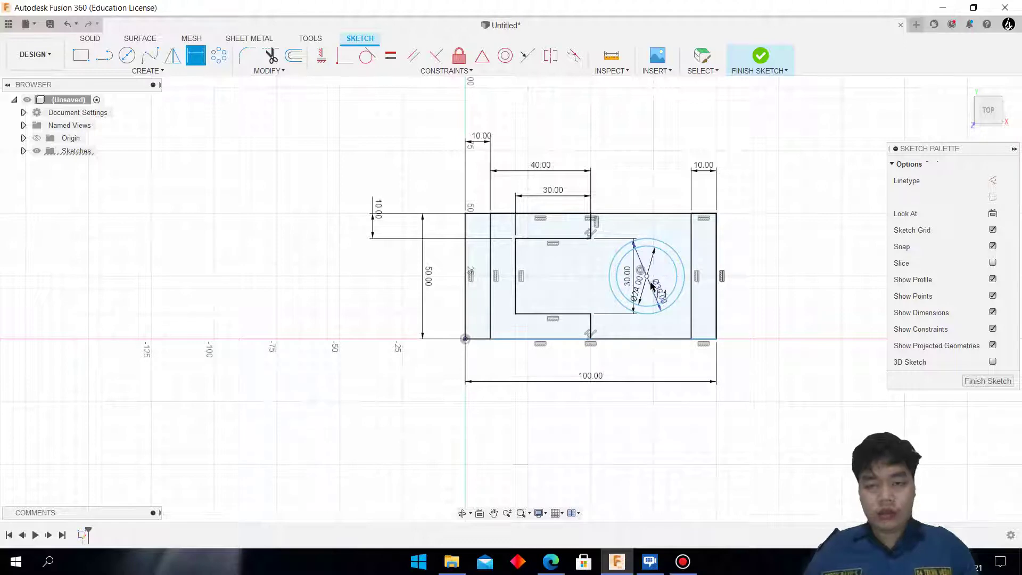
click(551, 562)
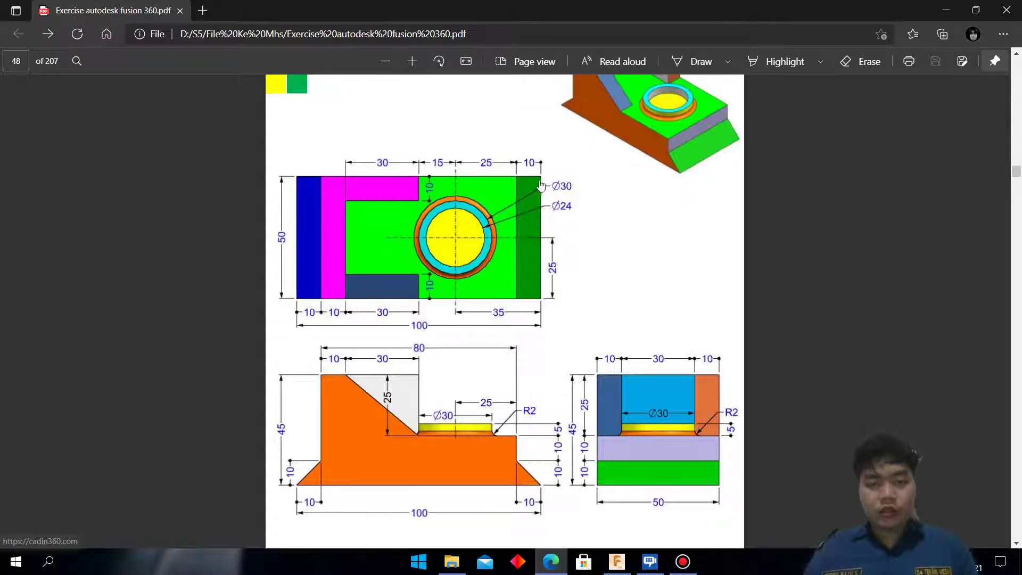
click(616, 561)
click(719, 335)
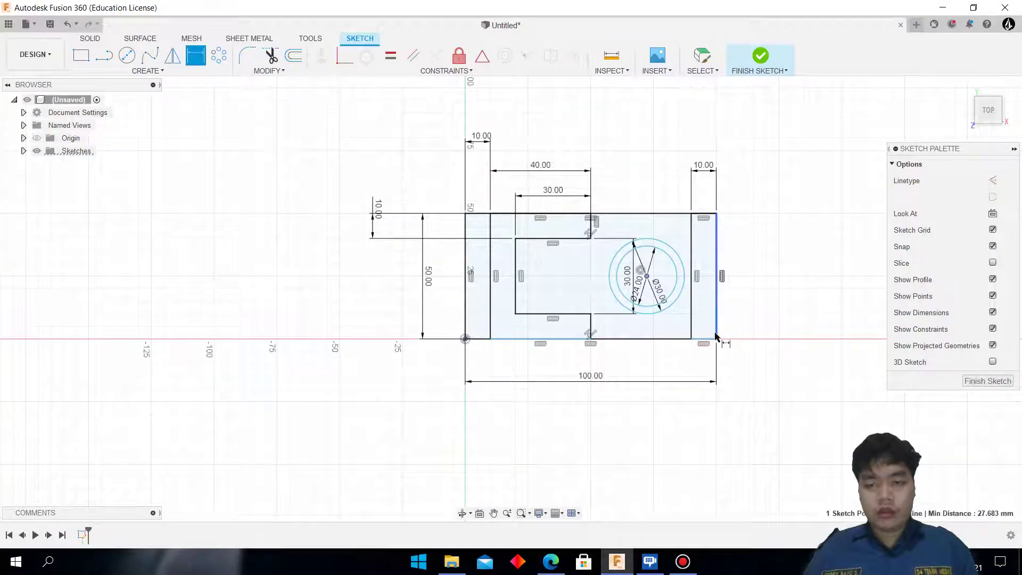
click(647, 276)
click(708, 425)
text(35)
key(Return)
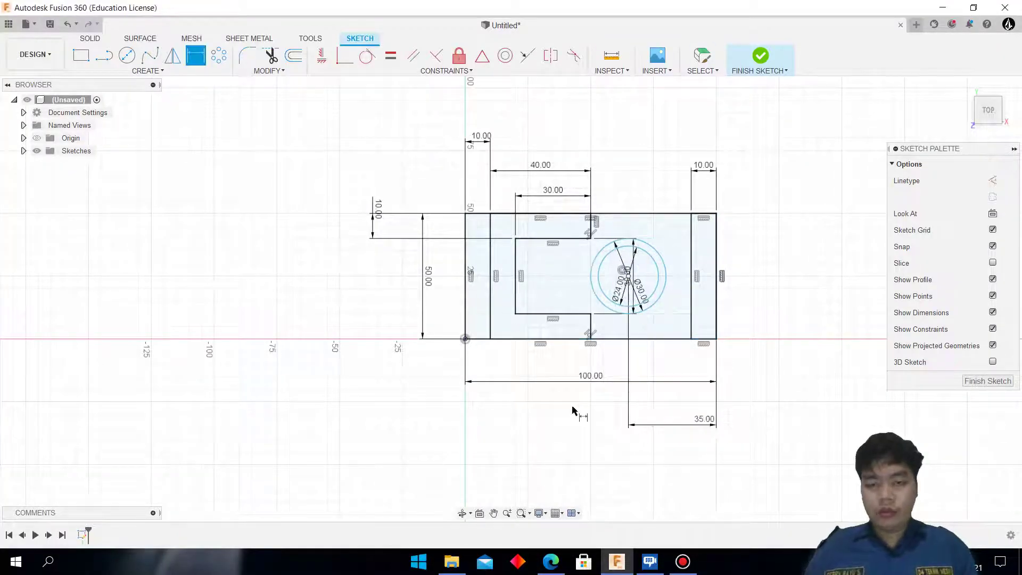
- Dimension the circle centre 25 mm below the outline's top edge
click(638, 309)
click(667, 214)
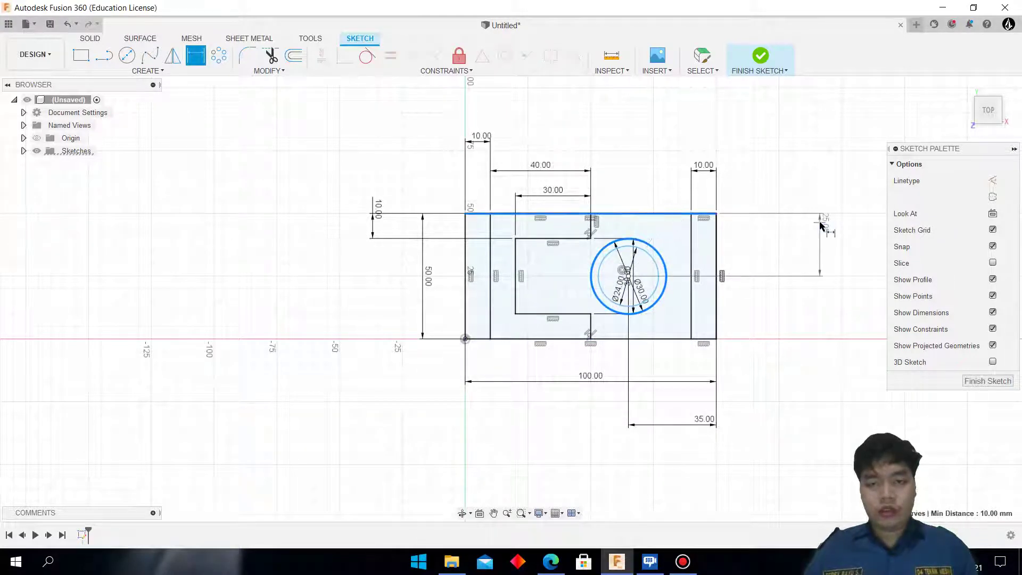
click(825, 222)
key(Return)
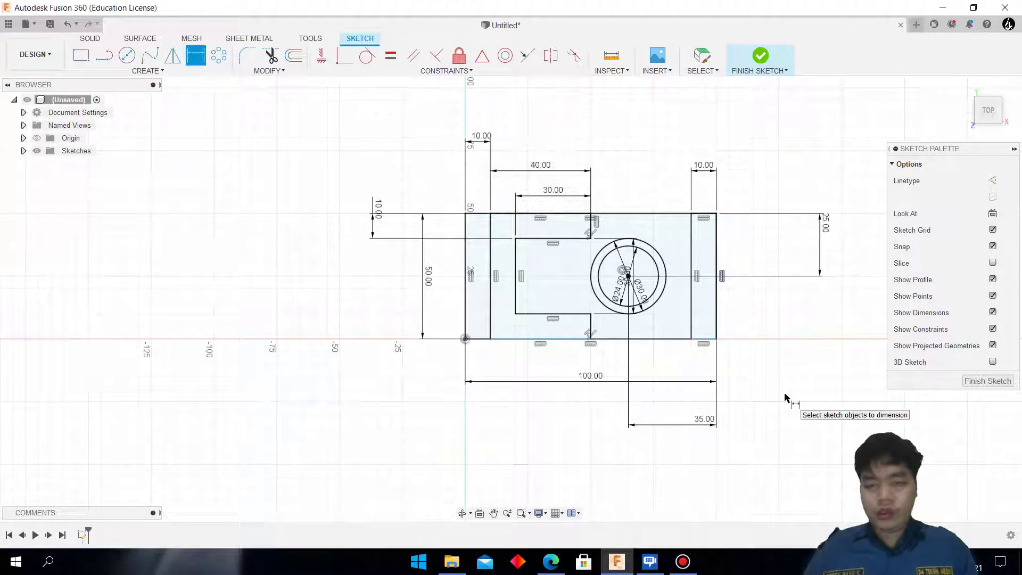
key(alt+Tab)
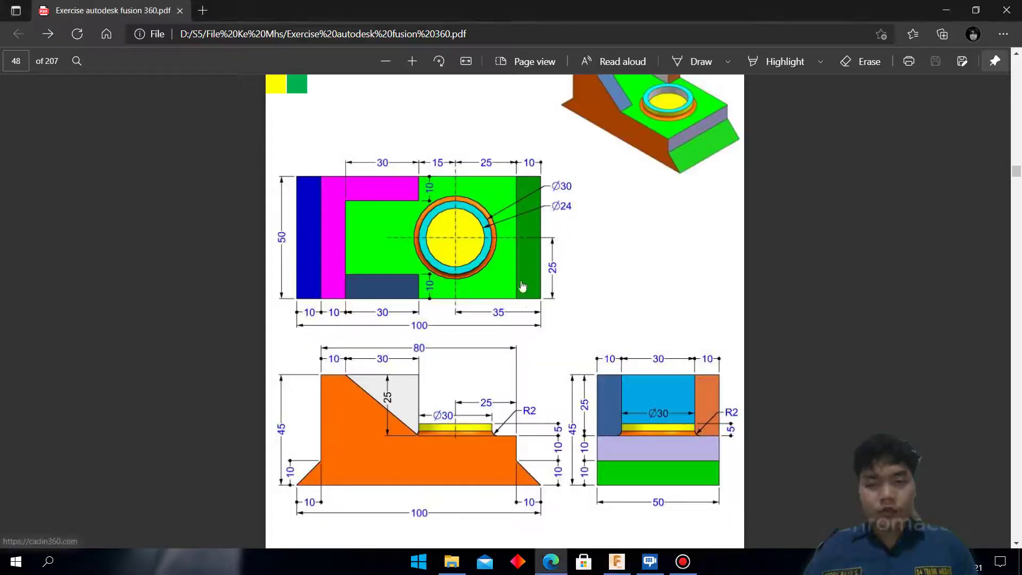
click(617, 562)
- Finish the sketch and extrude the ring between the Ø30 and Ø24 circles 25 mm
click(761, 55)
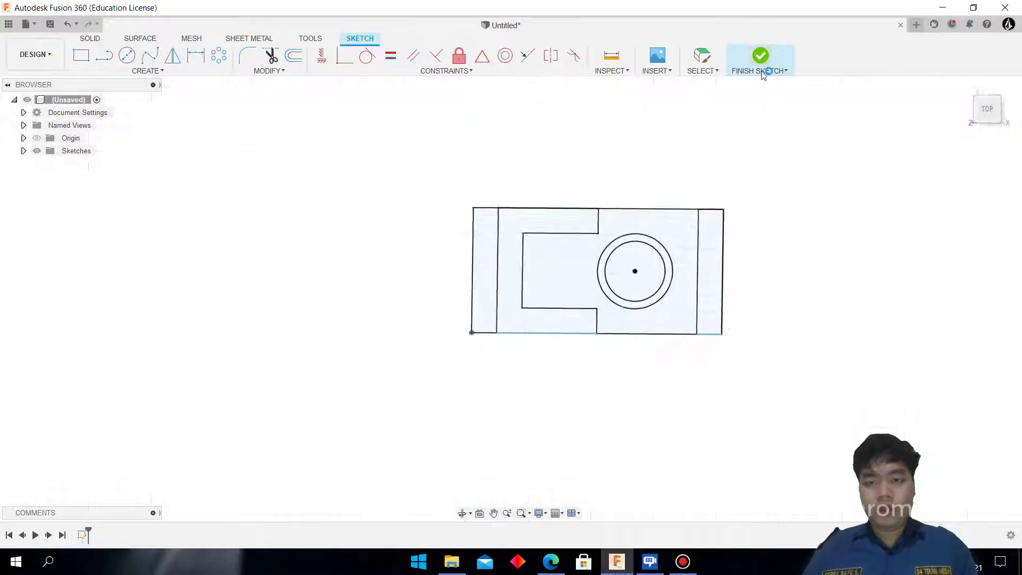
click(103, 54)
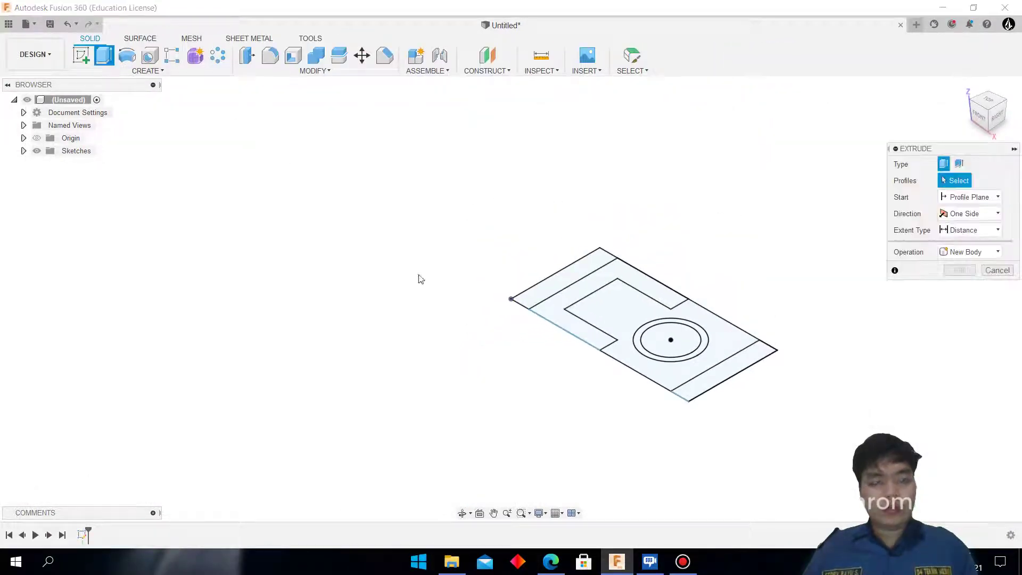
click(638, 333)
click(552, 562)
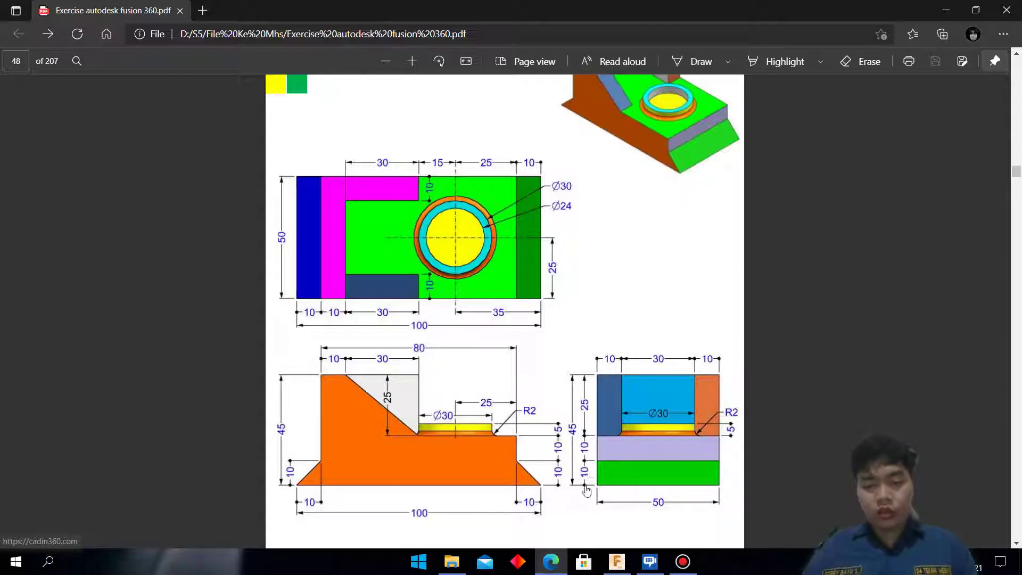
click(616, 562)
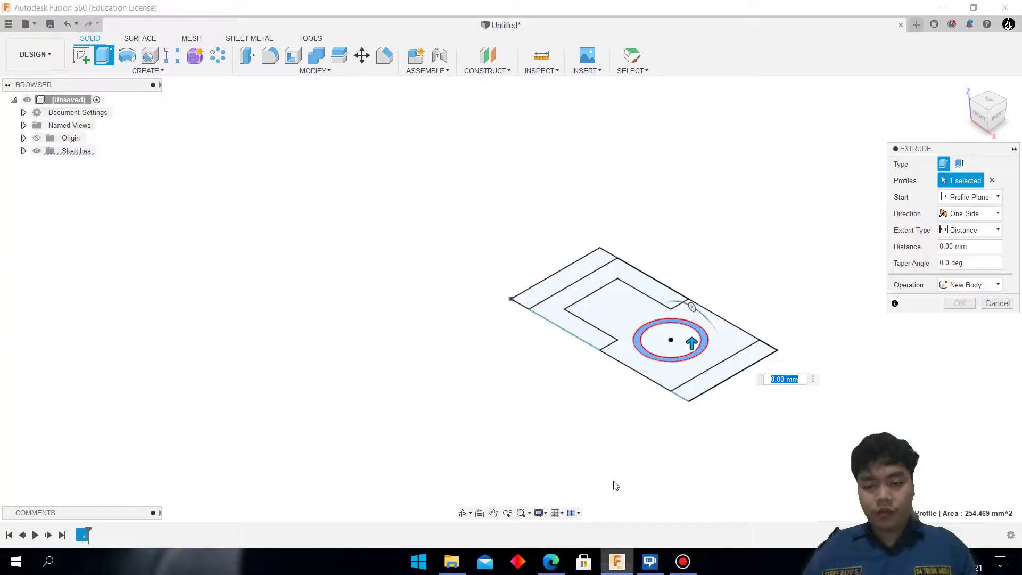
key(Return)
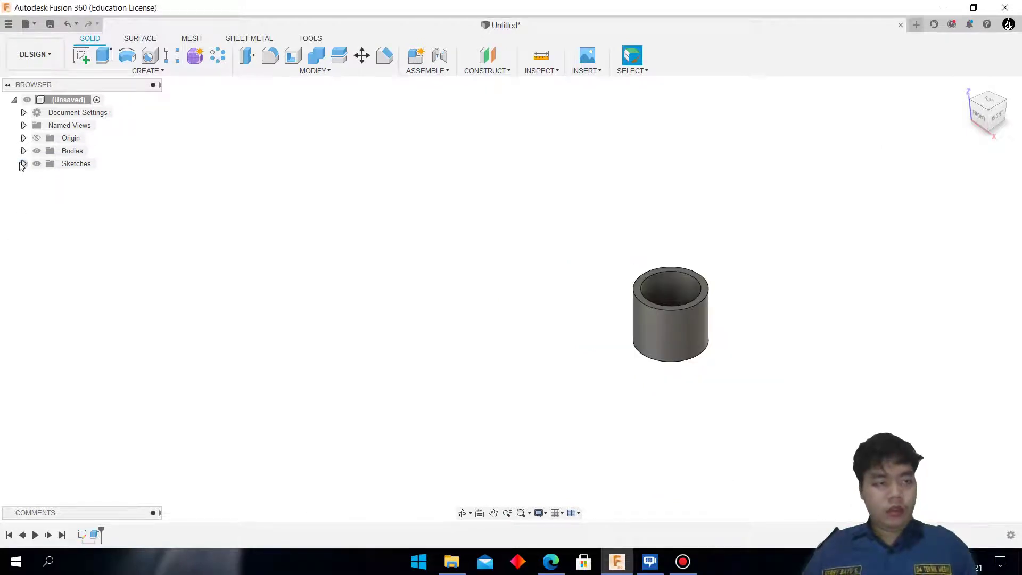
- Show Sketch1 again and extrude the L-shaped profile 40 mm into a wall
click(23, 164)
click(46, 177)
click(102, 60)
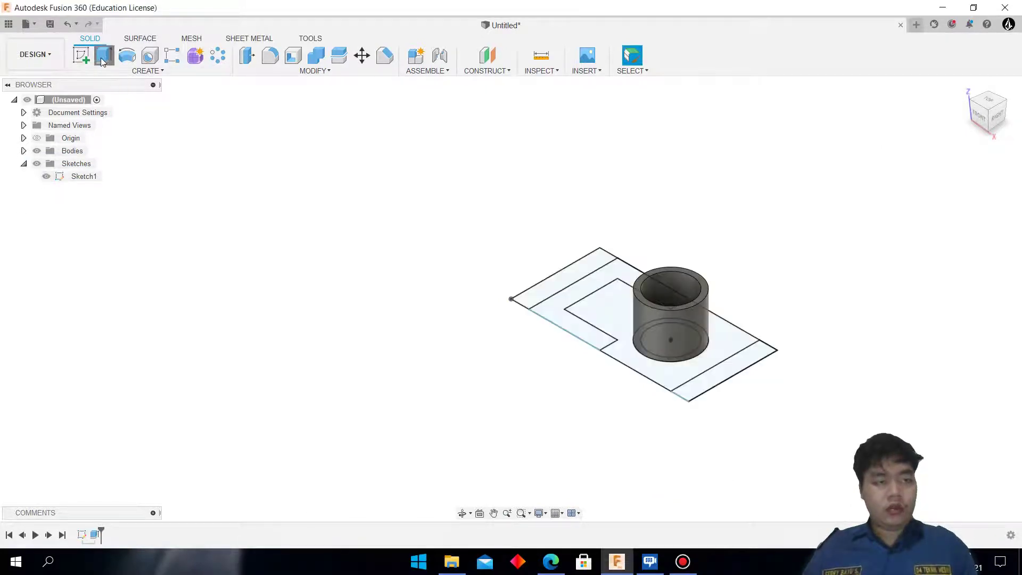
click(576, 332)
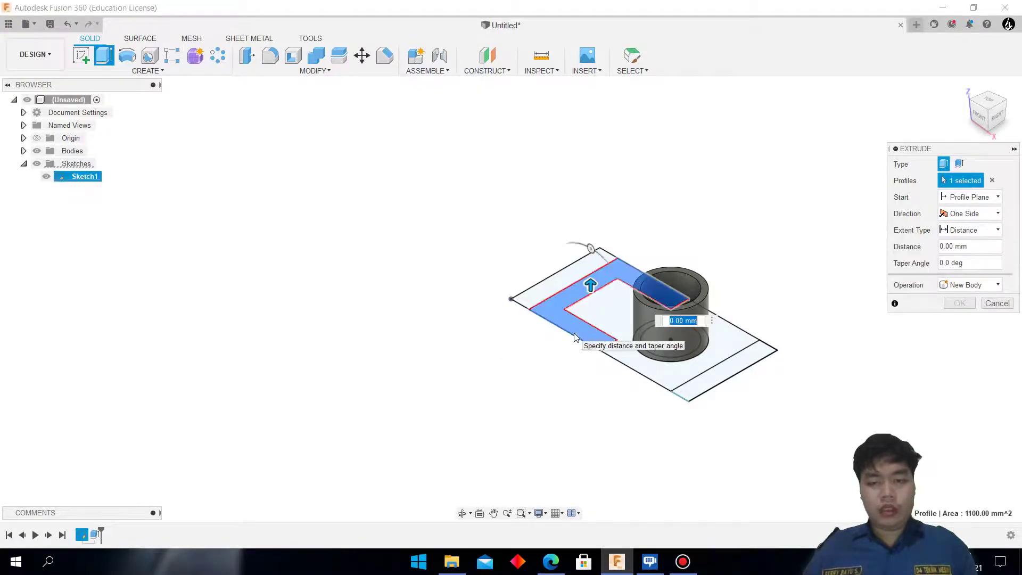
click(650, 561)
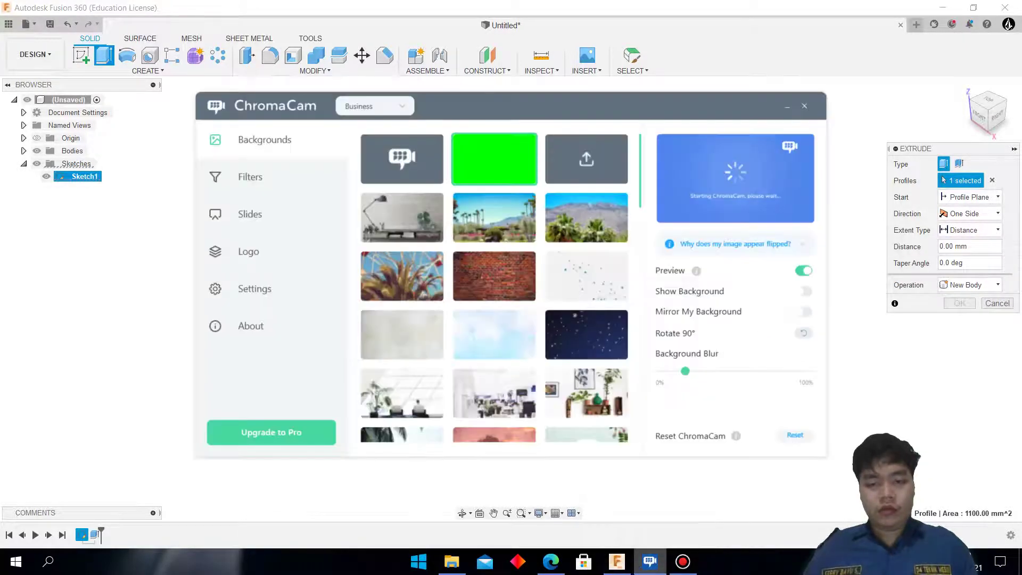
click(618, 562)
click(551, 562)
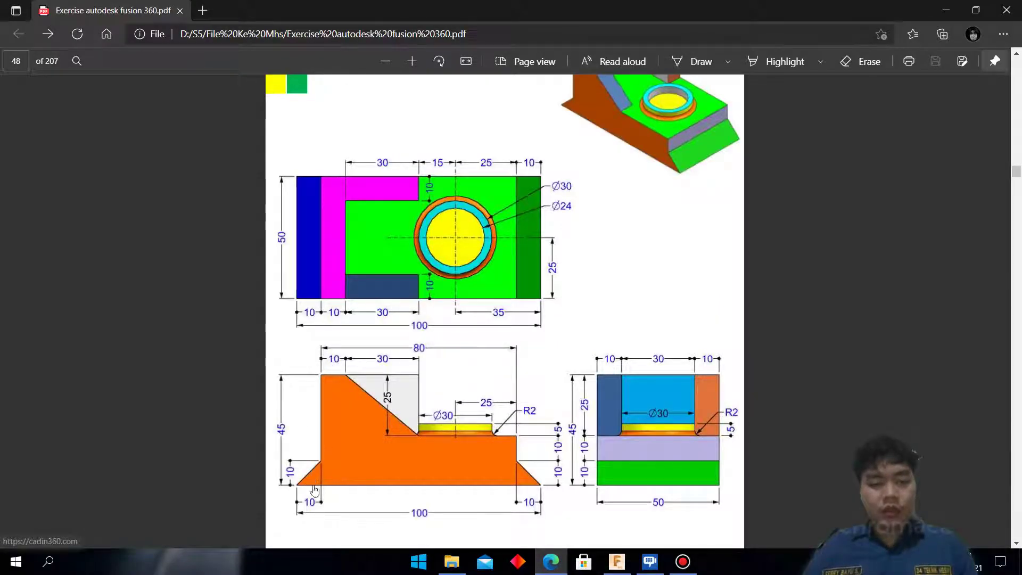
click(617, 562)
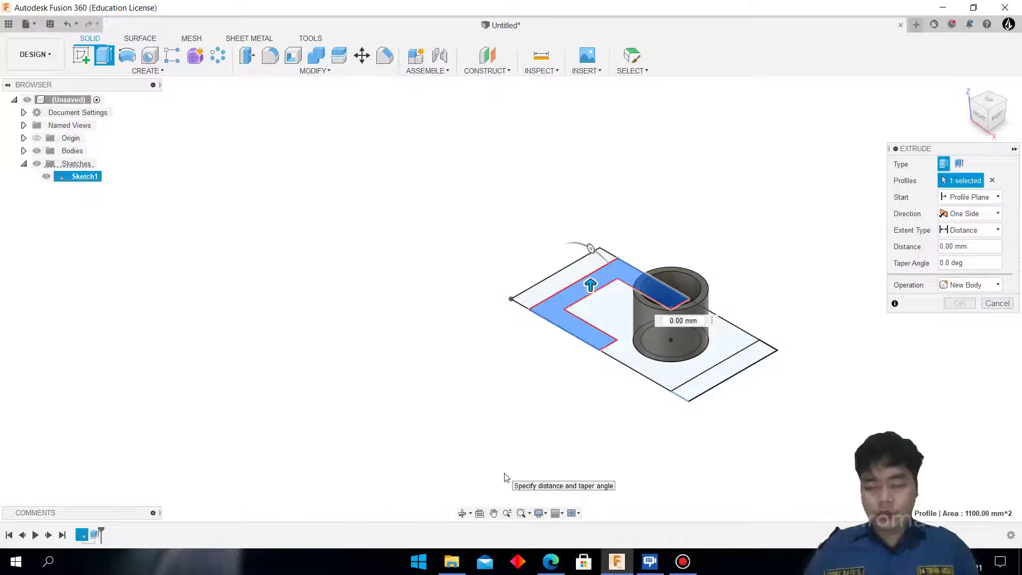
drag(590, 284, 602, 192)
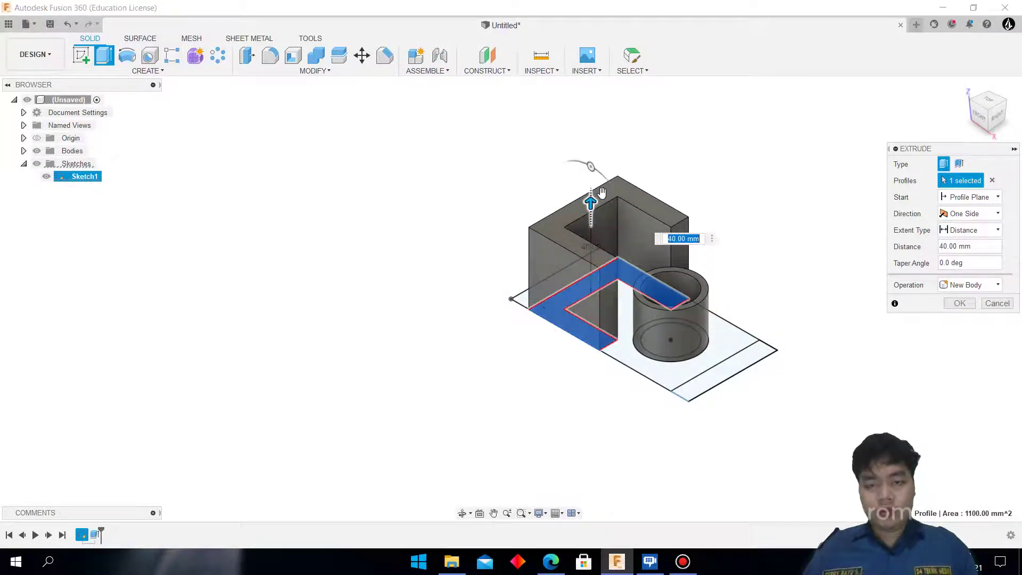
key(Return)
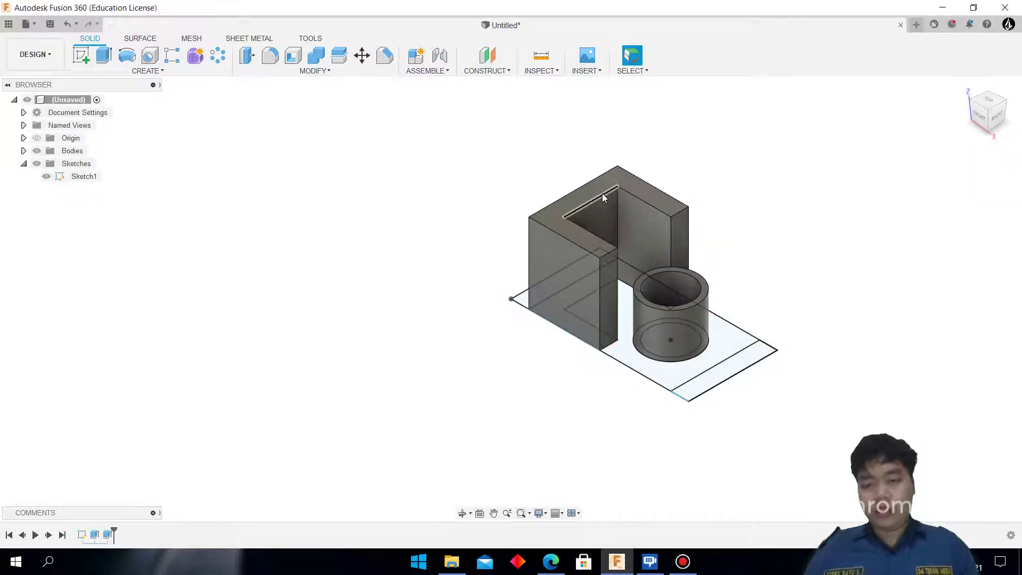
- Extrude both base end strips 10 mm into bars
click(103, 55)
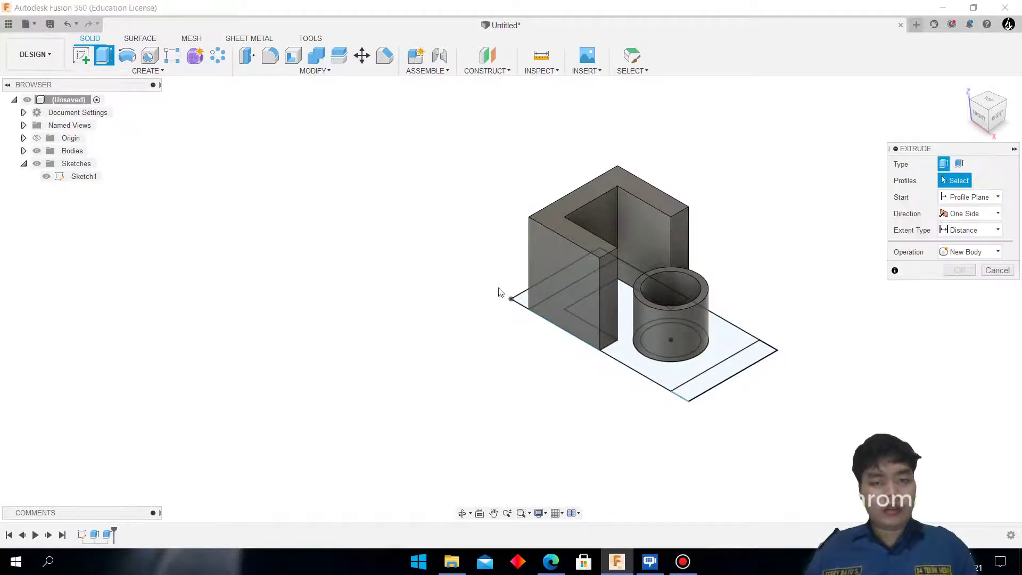
click(525, 302)
click(684, 393)
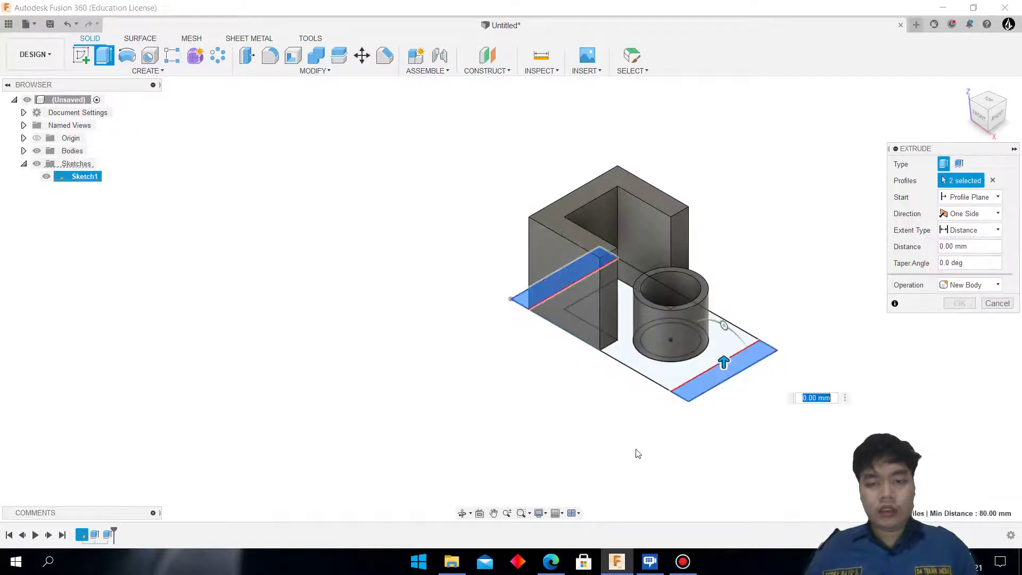
text(10)
key(Return)
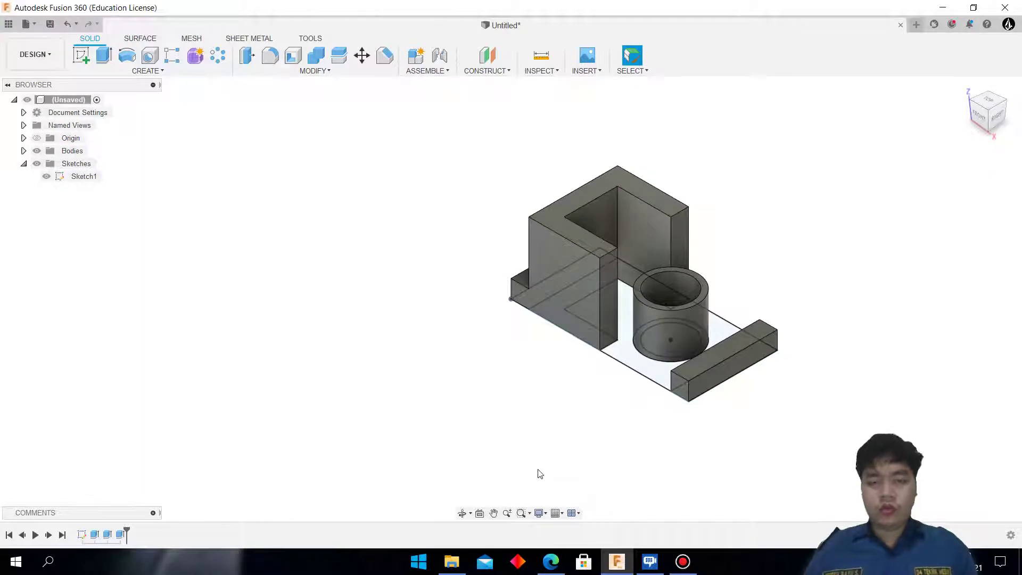
click(551, 561)
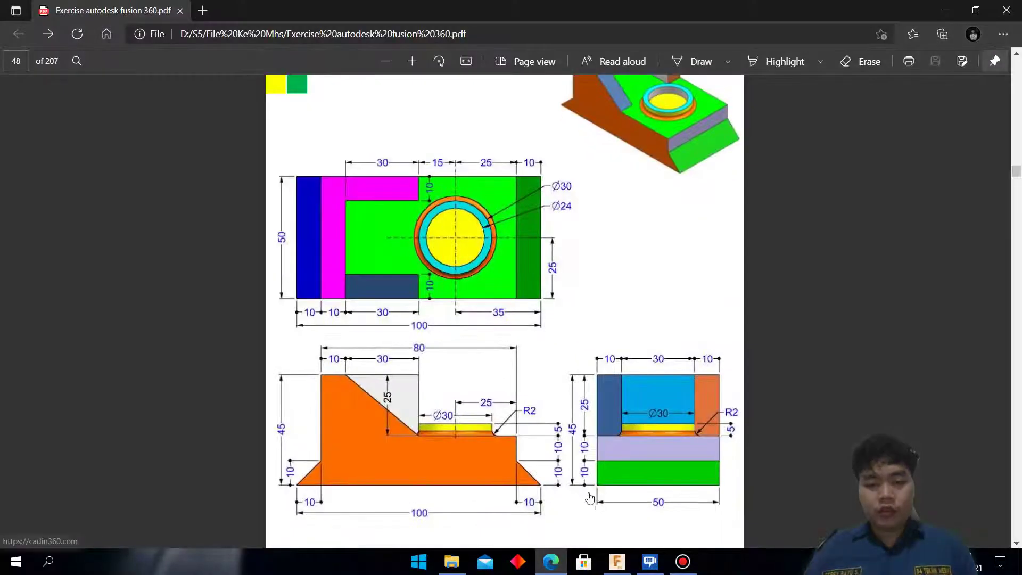
- Extrude the central base area and the circle inside the tube 30 mm, joined to the body
click(548, 562)
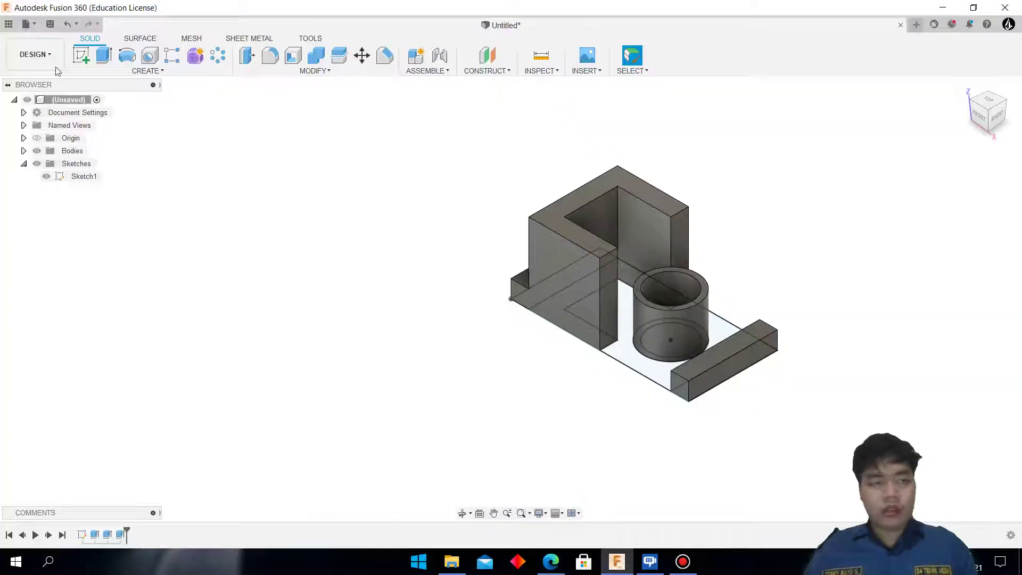
click(104, 55)
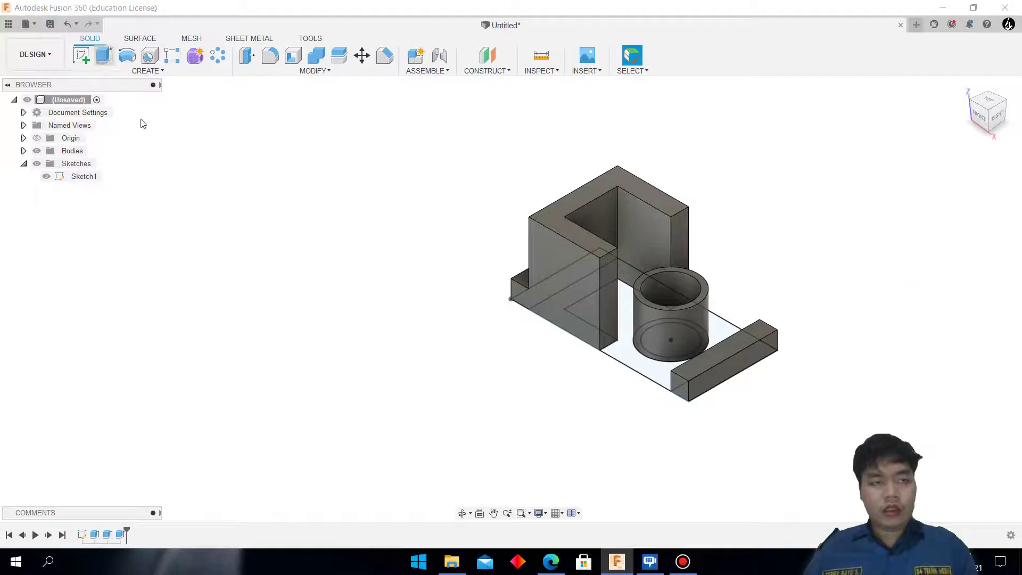
click(616, 353)
drag(981, 131, 981, 132)
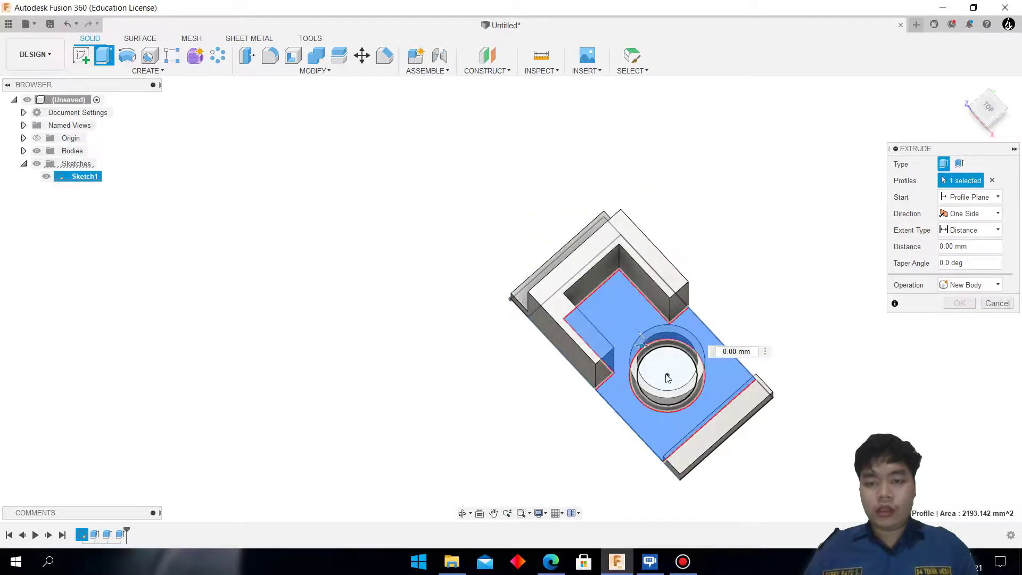
click(668, 375)
click(987, 117)
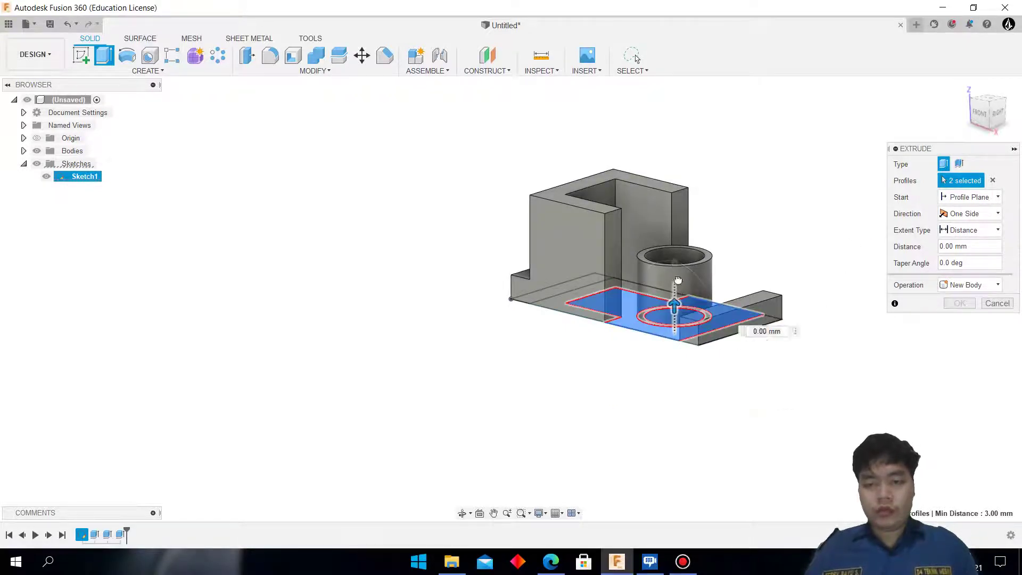
drag(674, 306, 675, 232)
key(Return)
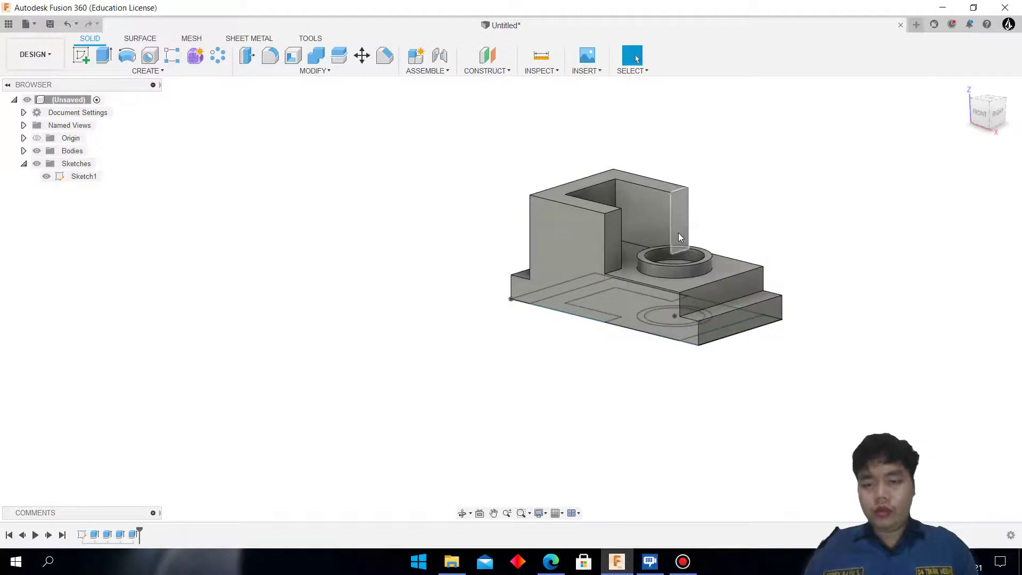
click(615, 561)
- Check the drawing and try a 10 mm chamfer on one end bar edge, then cancel it
click(551, 562)
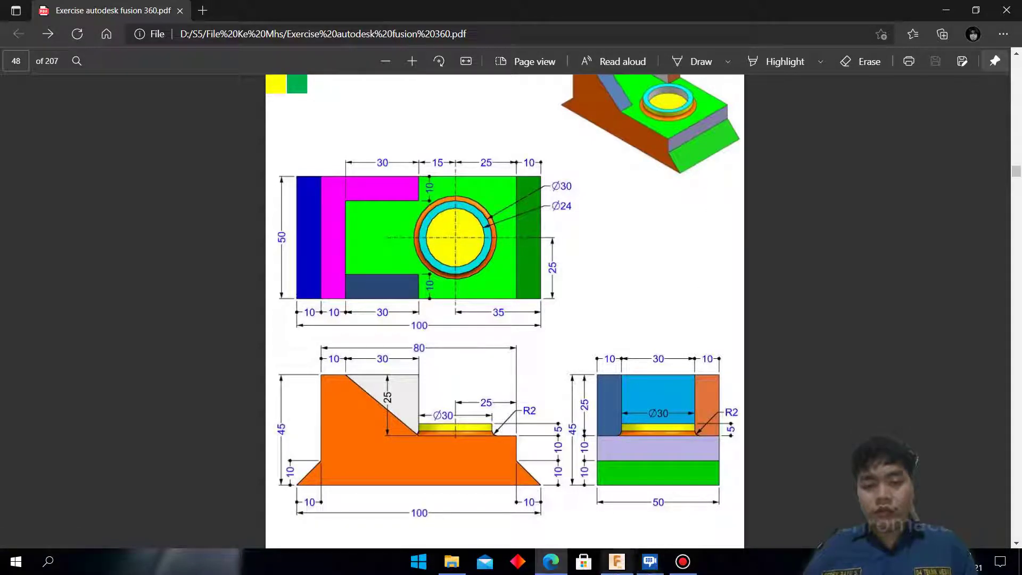
click(618, 562)
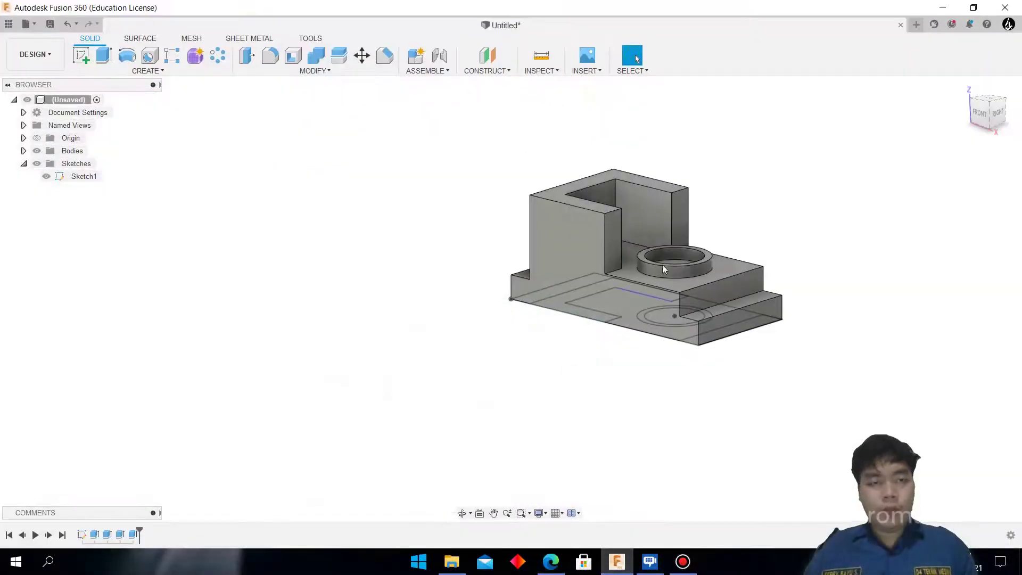
click(384, 55)
click(707, 314)
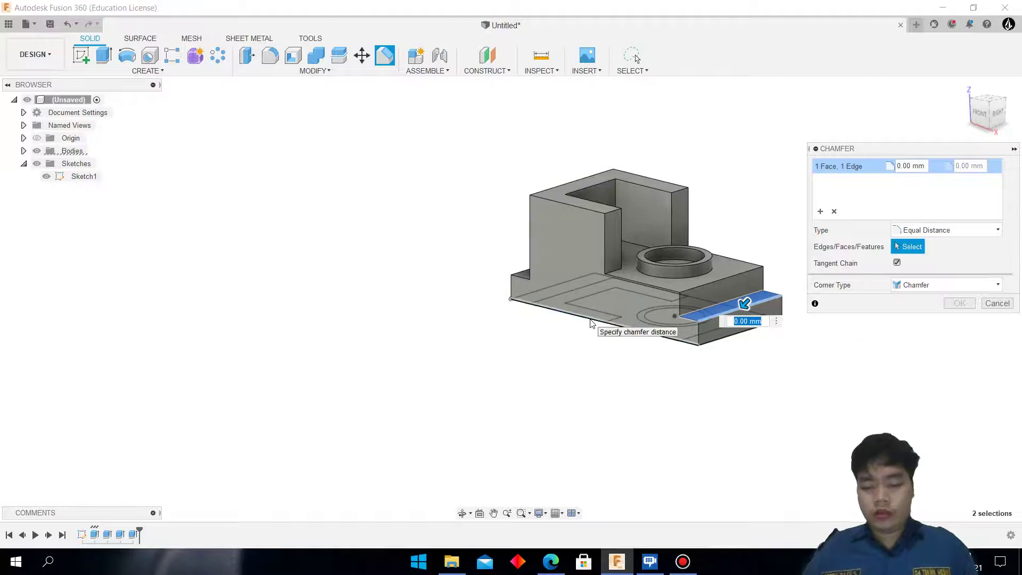
text(10)
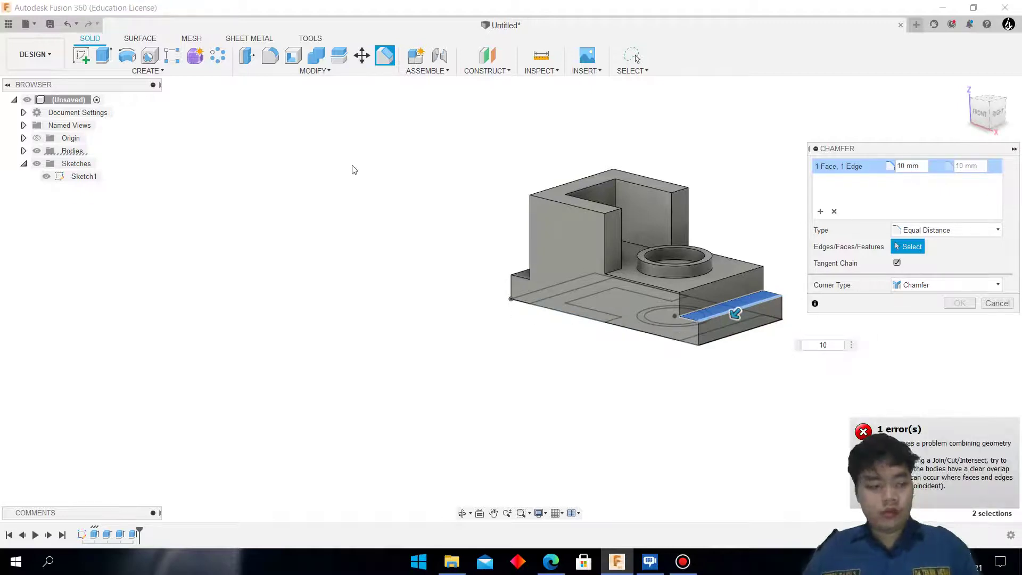
key(Escape)
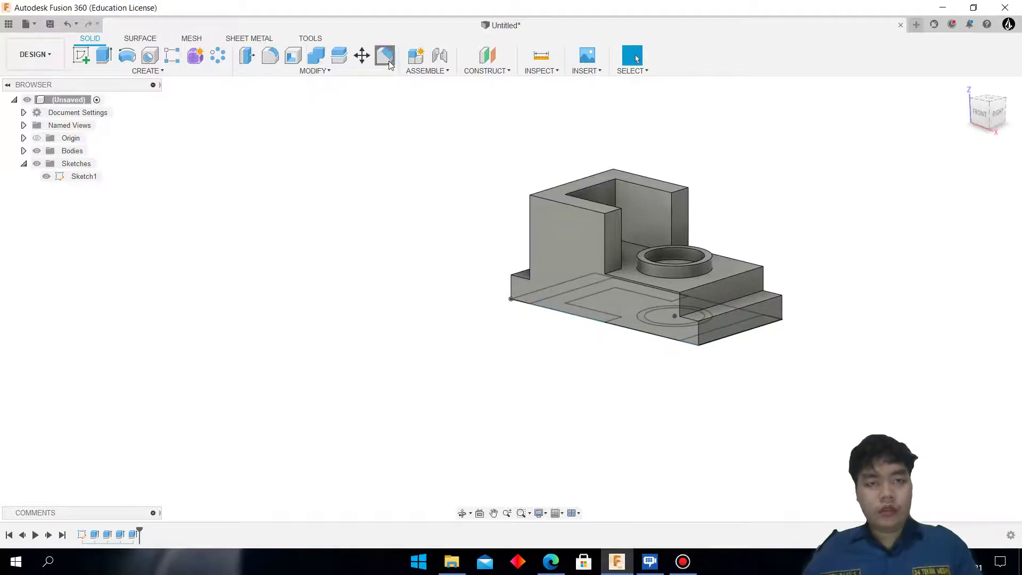
- Chamfer the right and left base end edges by 10 mm
click(385, 55)
click(729, 318)
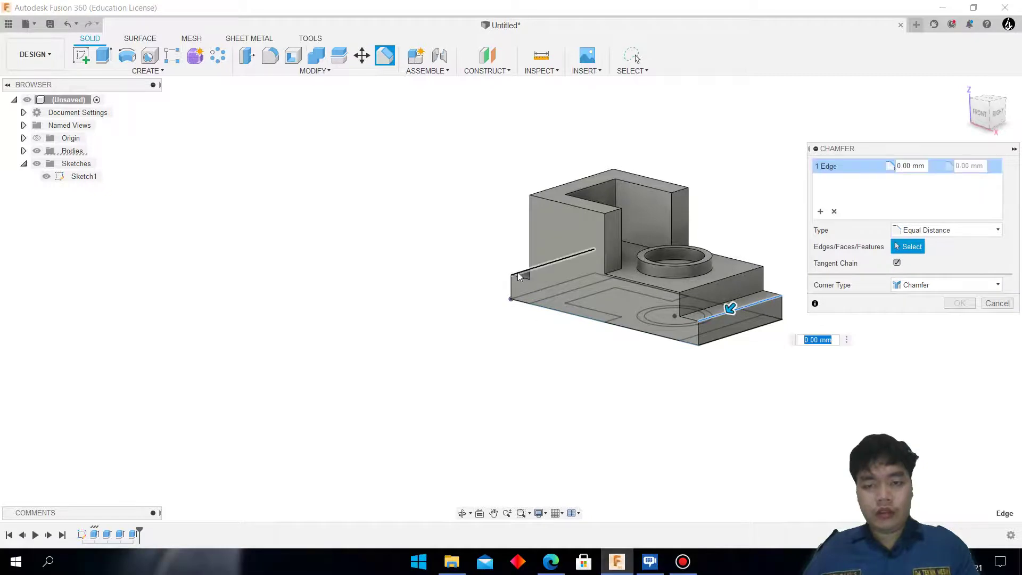
click(519, 274)
text(10)
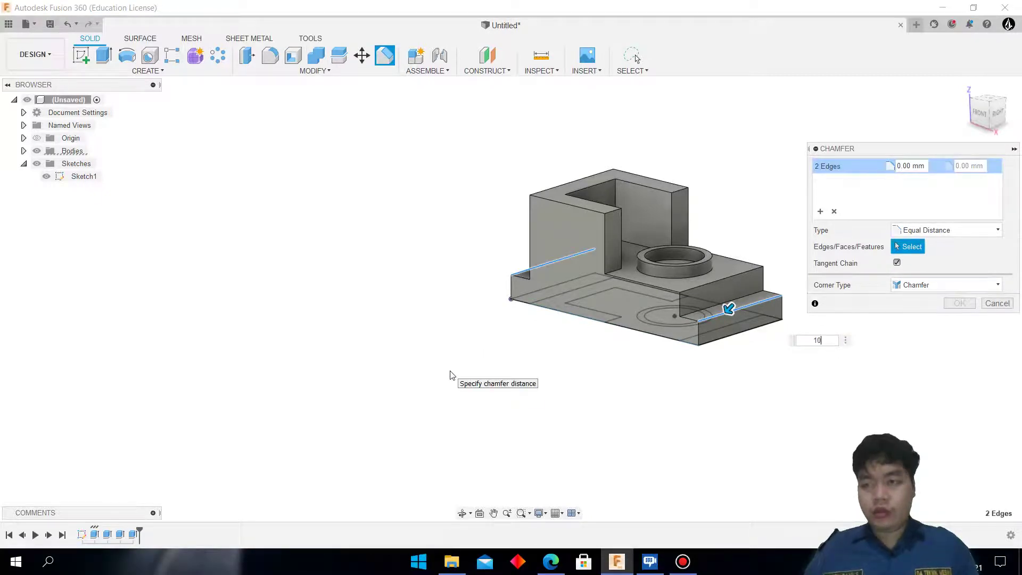
key(Return)
key(Return)
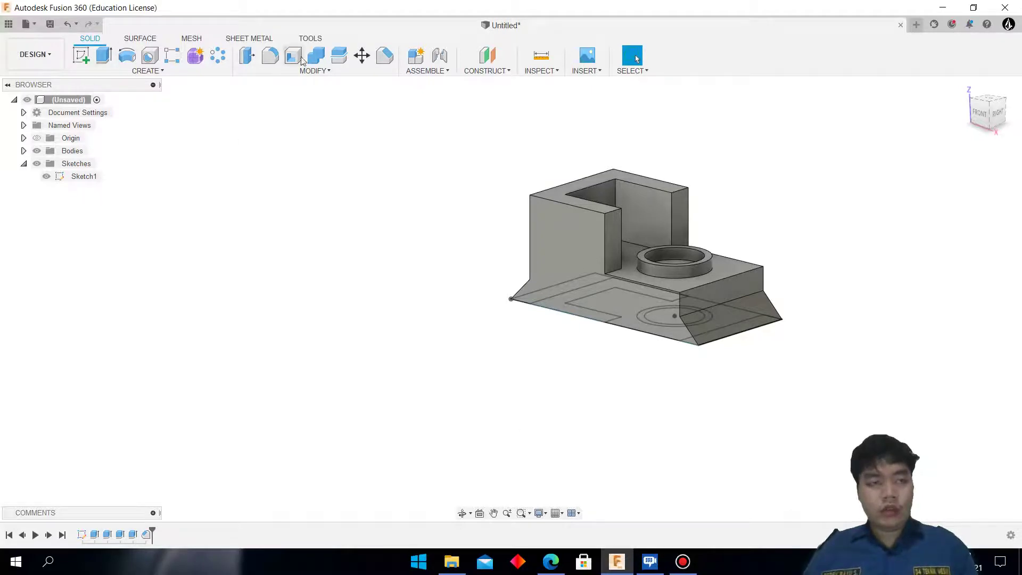
- Start a Two Distance chamfer on the inner edge of the tall wall
click(384, 55)
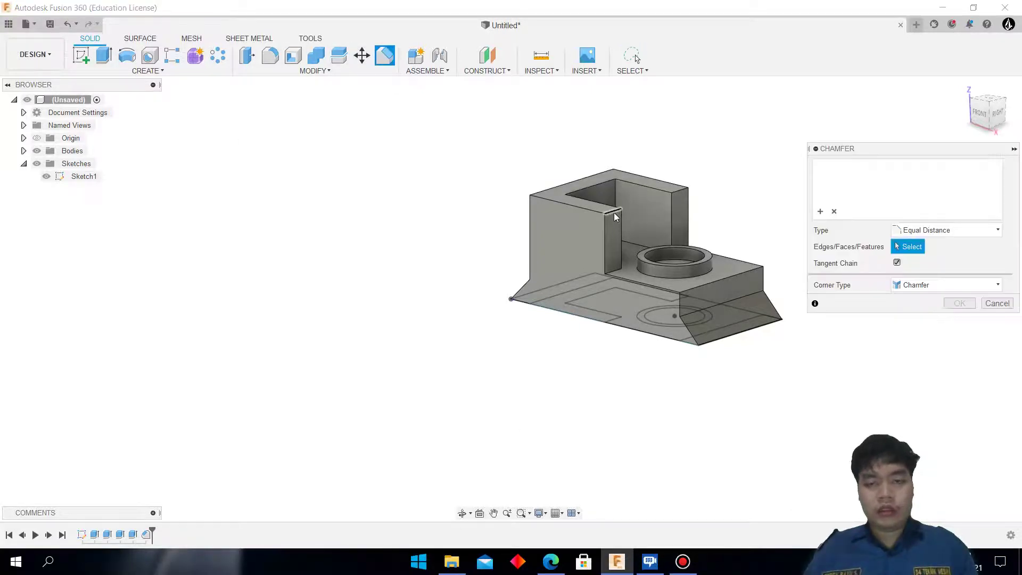
click(615, 216)
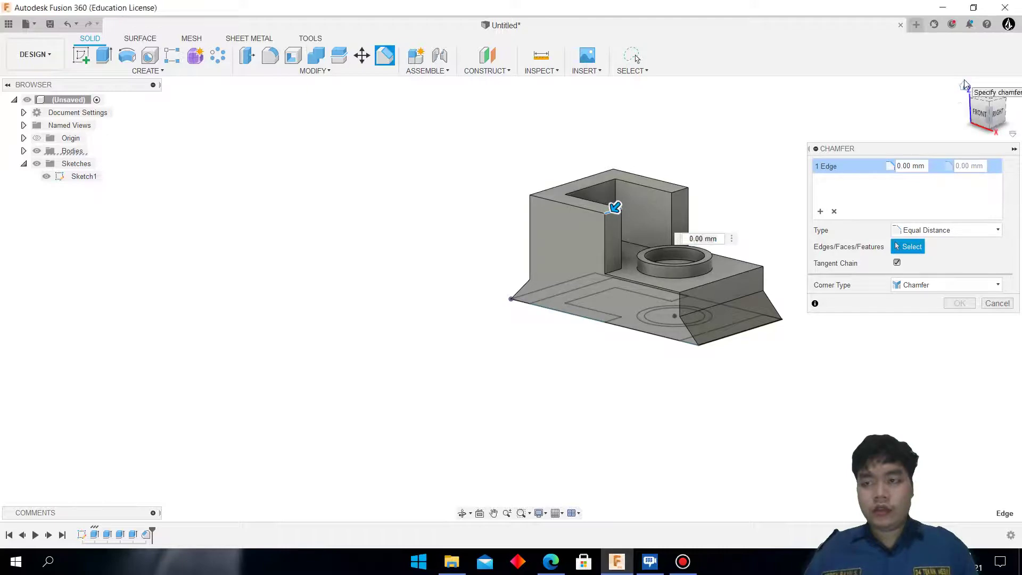
click(964, 84)
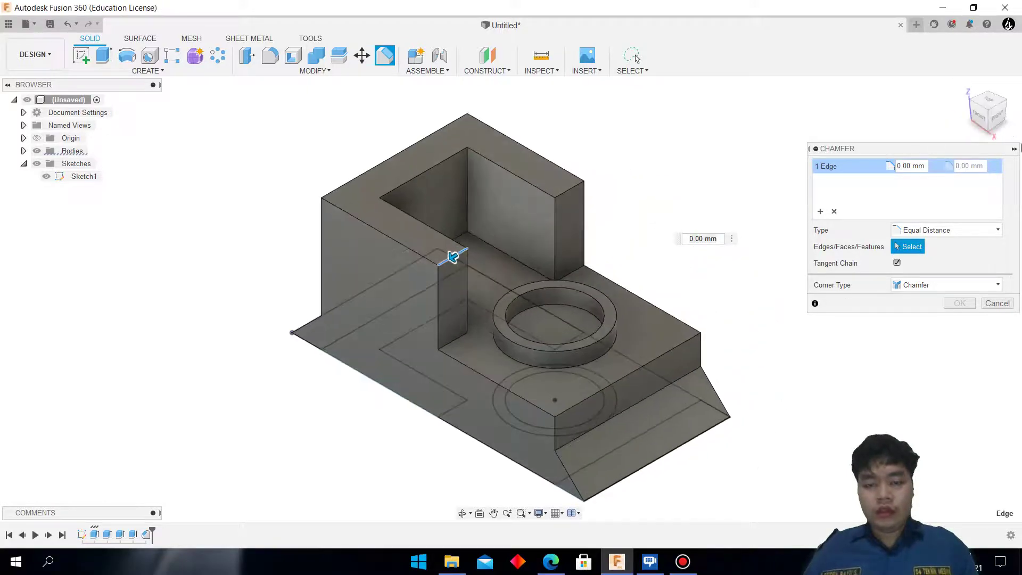
click(947, 230)
click(916, 252)
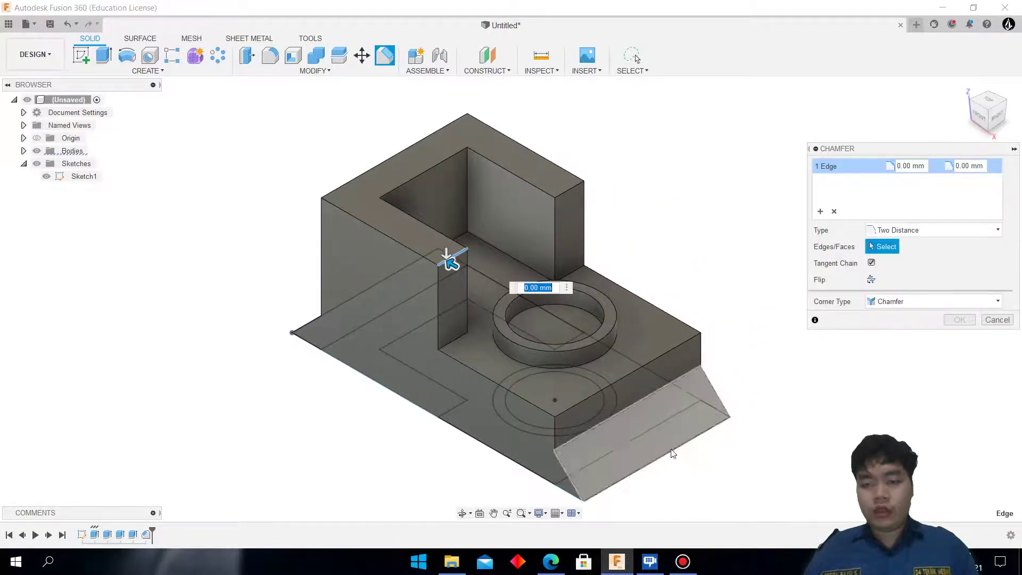
click(551, 562)
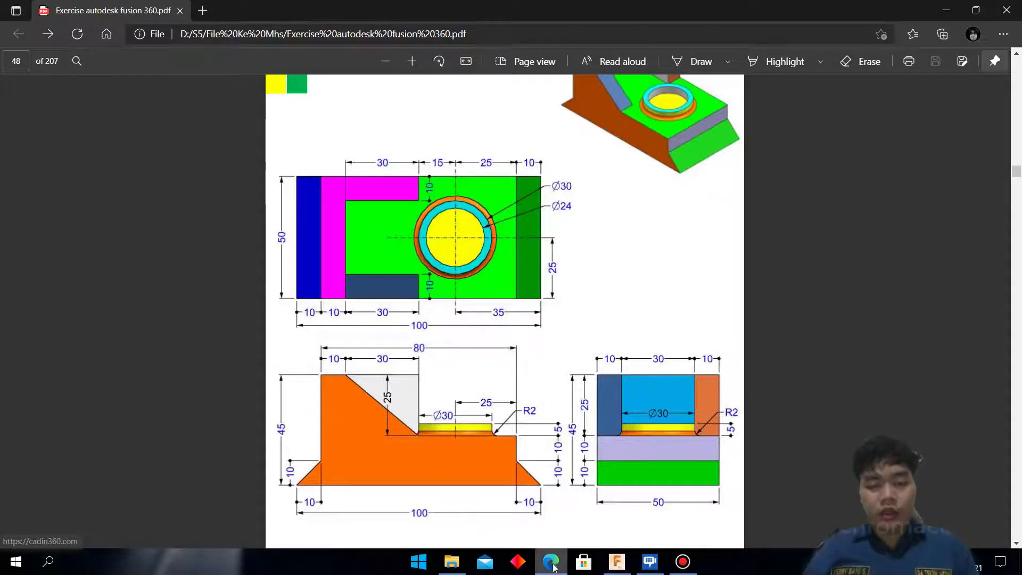
click(616, 561)
- Set the chamfer distances to 30 mm and 20 mm and apply it
drag(451, 263, 405, 254)
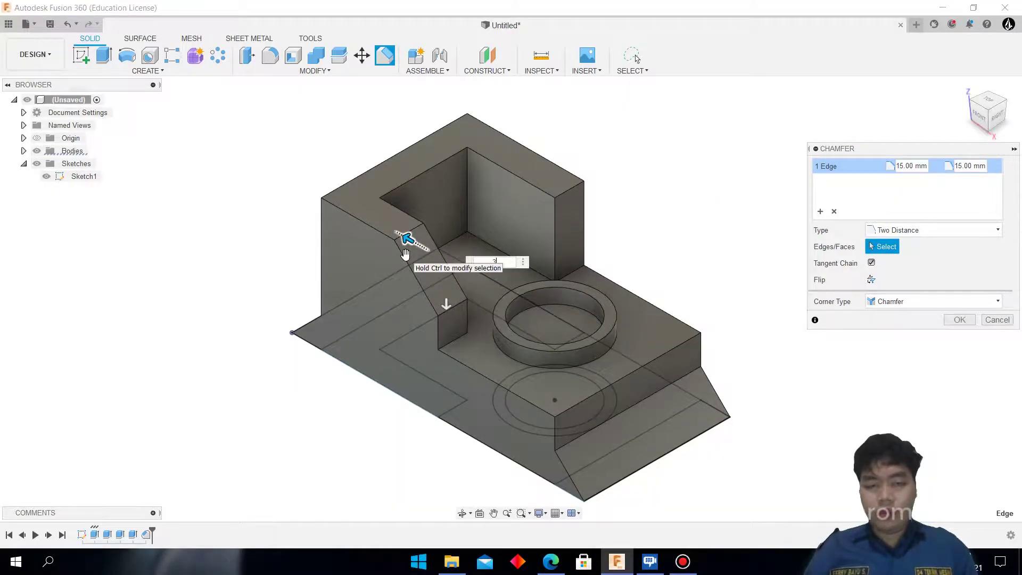
text(0)
drag(446, 306, 408, 332)
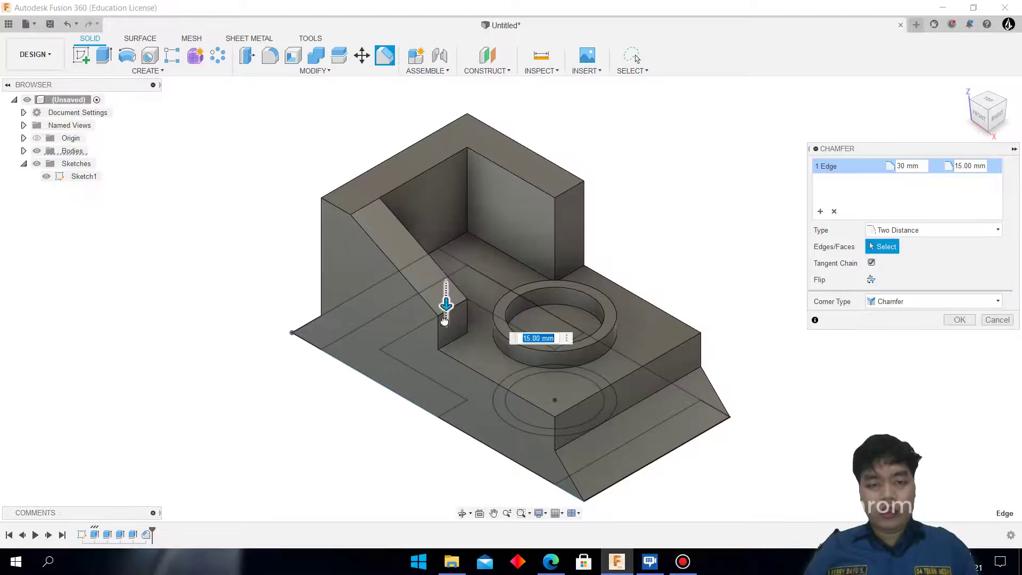
text(20)
key(Return)
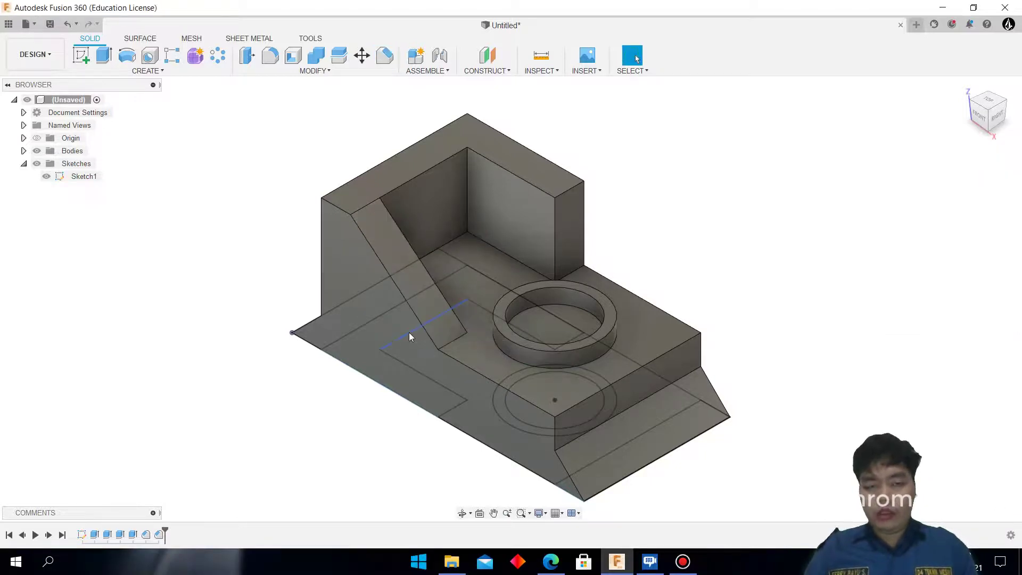
scroll(529, 366, down, 1)
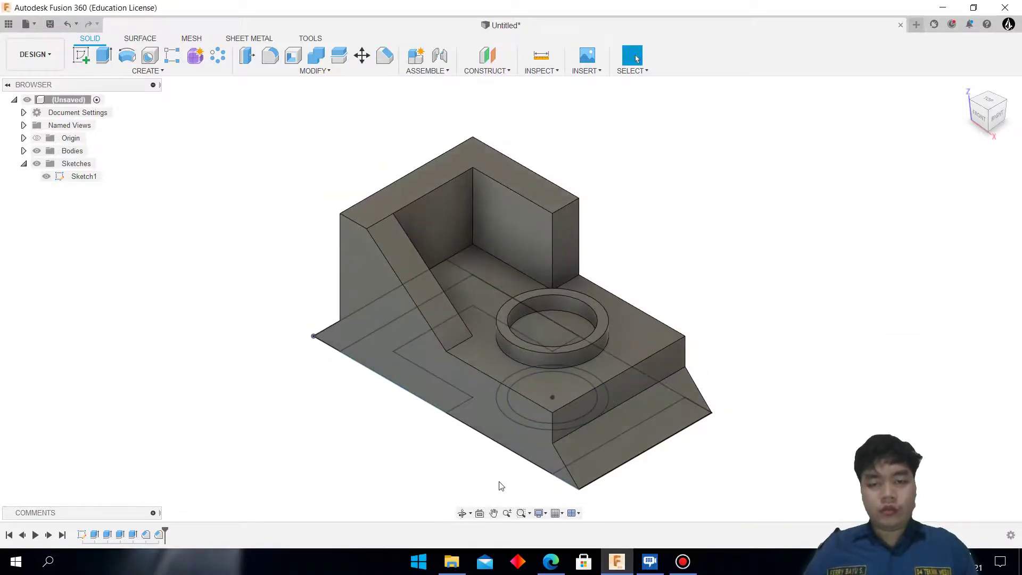
click(551, 561)
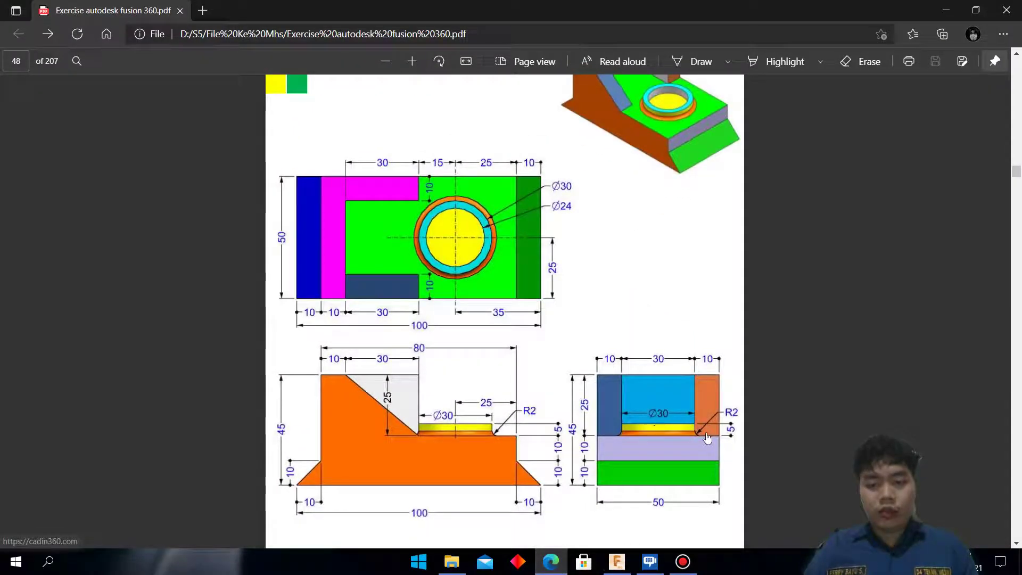
- Fillet the circular edge at the boss's foot with a 1 mm radius
click(617, 561)
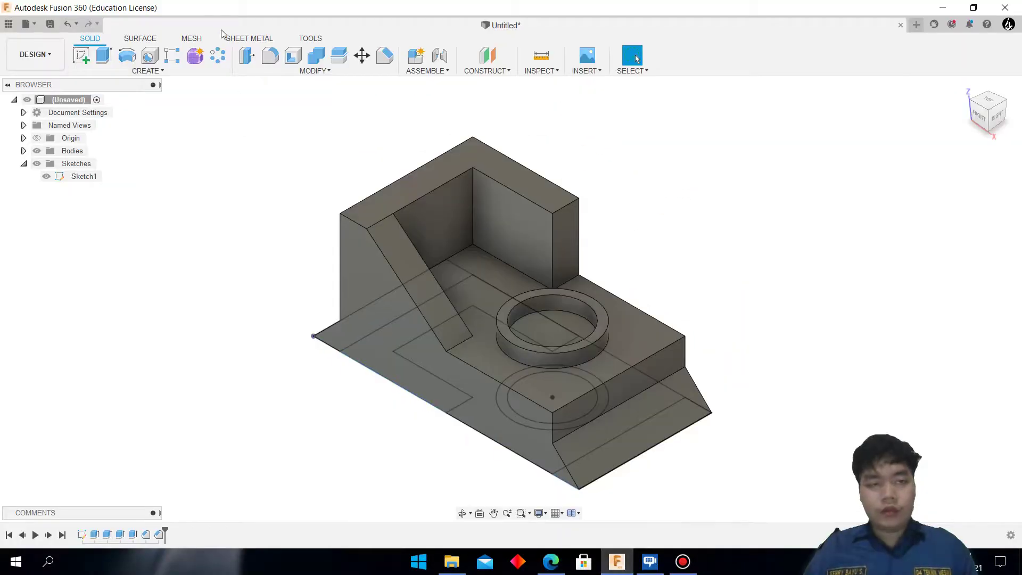
click(277, 64)
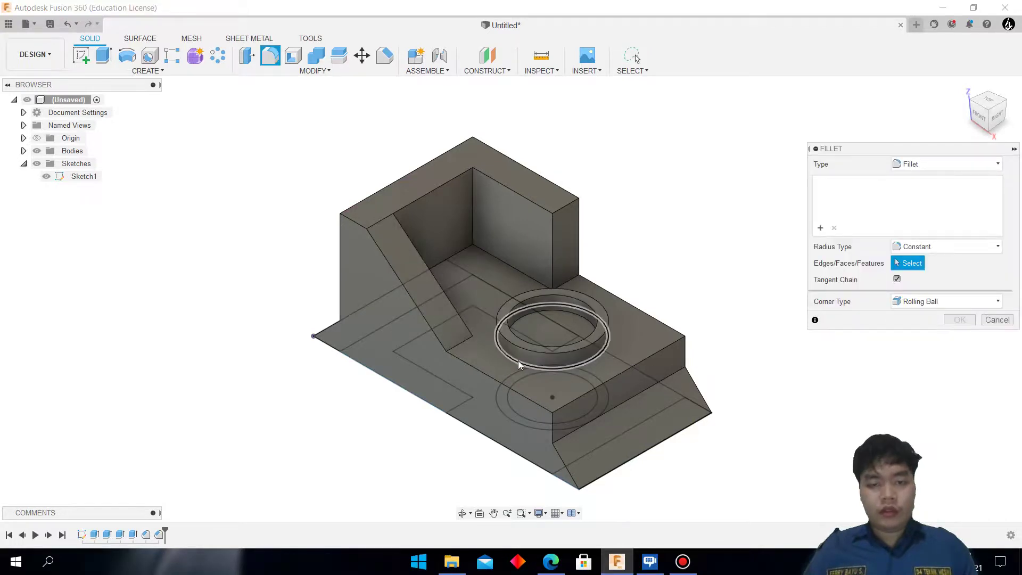
click(518, 360)
text(1)
key(Return)
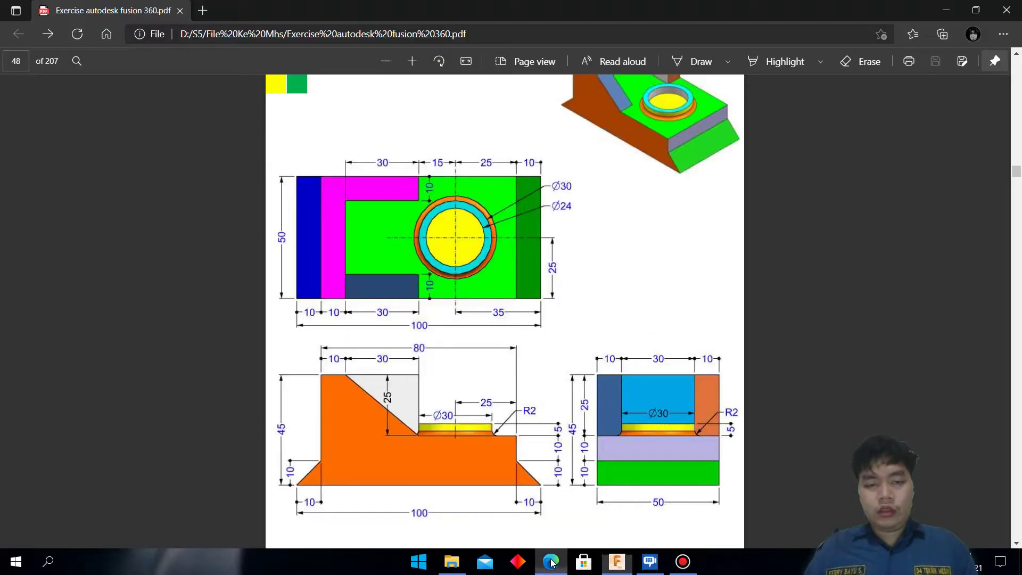
click(551, 561)
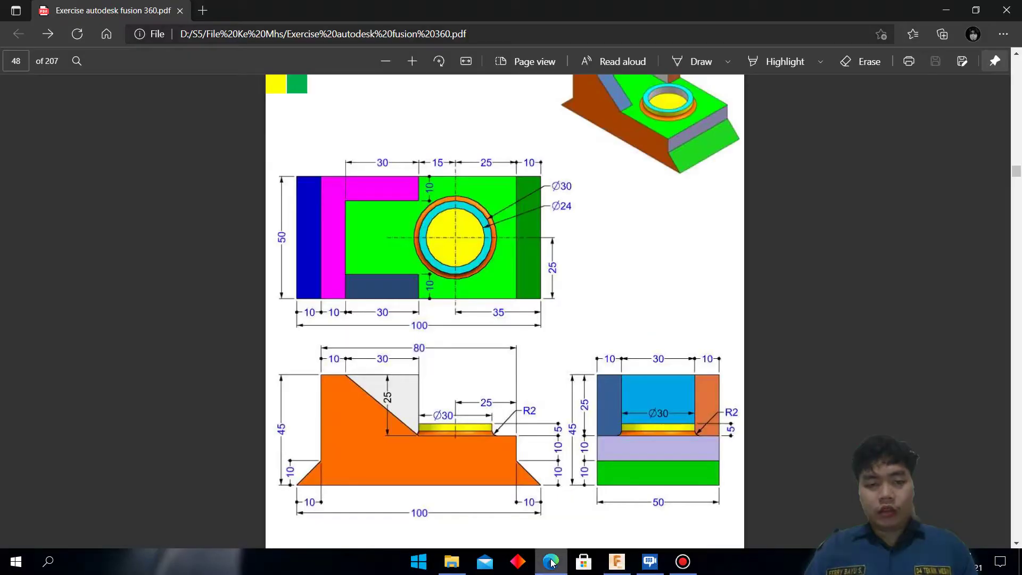
click(621, 572)
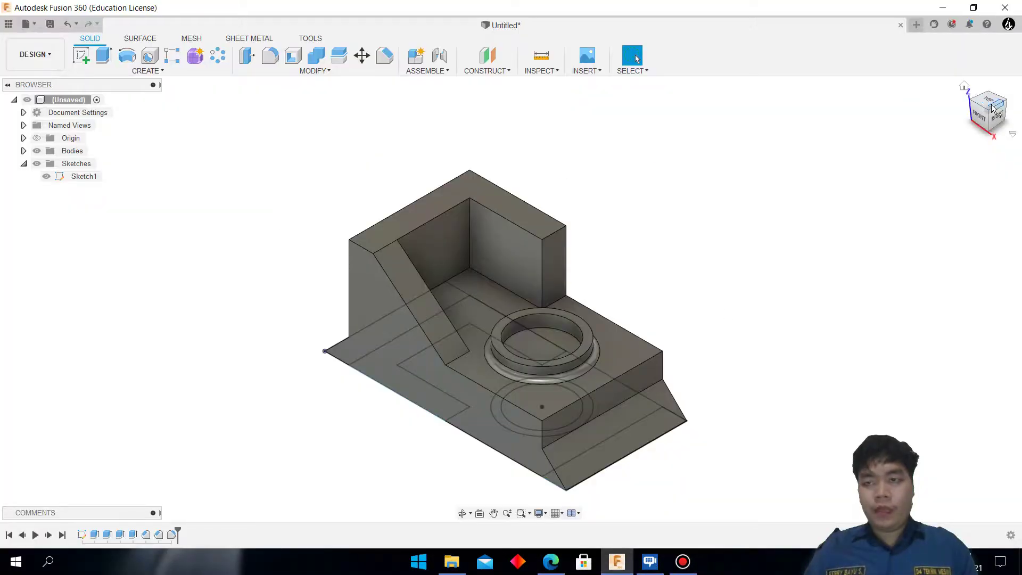
drag(985, 106, 637, 59)
- Hide the sketches and orbit the finished solid to inspect it from several angles
shift+middle_drag(511, 298, 874, 110)
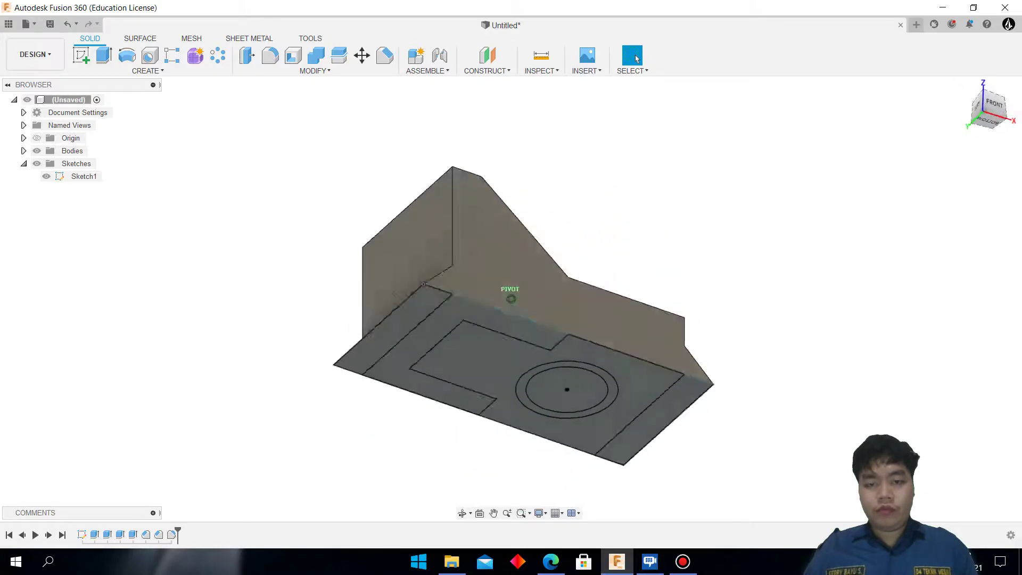
click(37, 164)
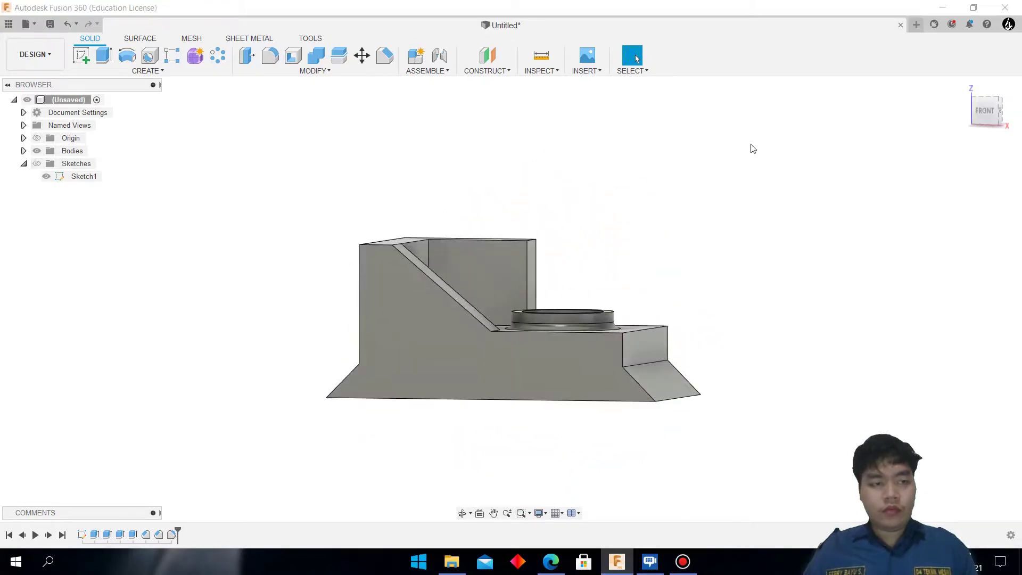
shift+middle_drag(981, 107, 947, 138)
shift+middle_drag(637, 58, 638, 59)
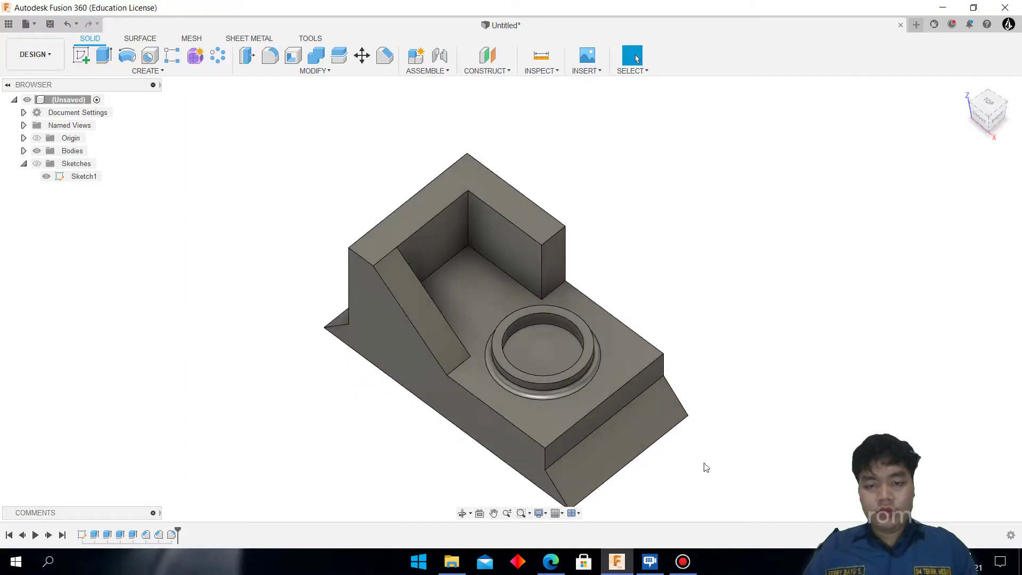
click(682, 561)
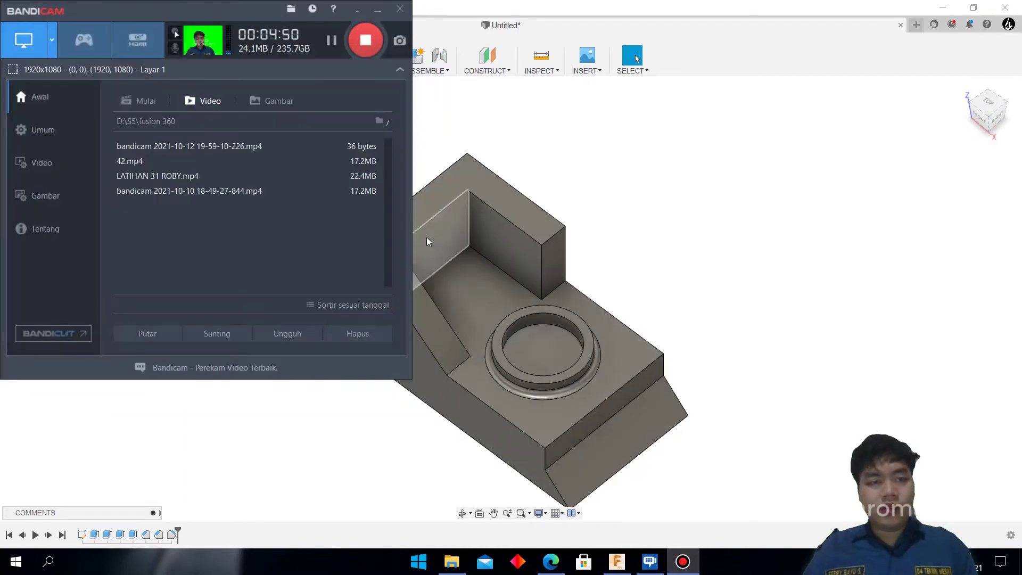